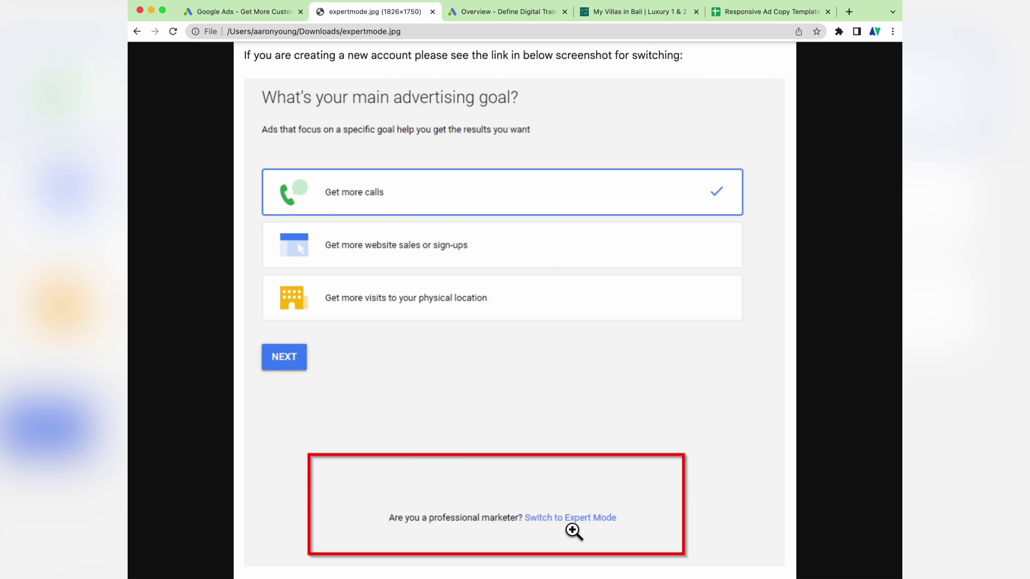
Start a new campaign with the Leads objective and the Search campaign type
click(488, 12)
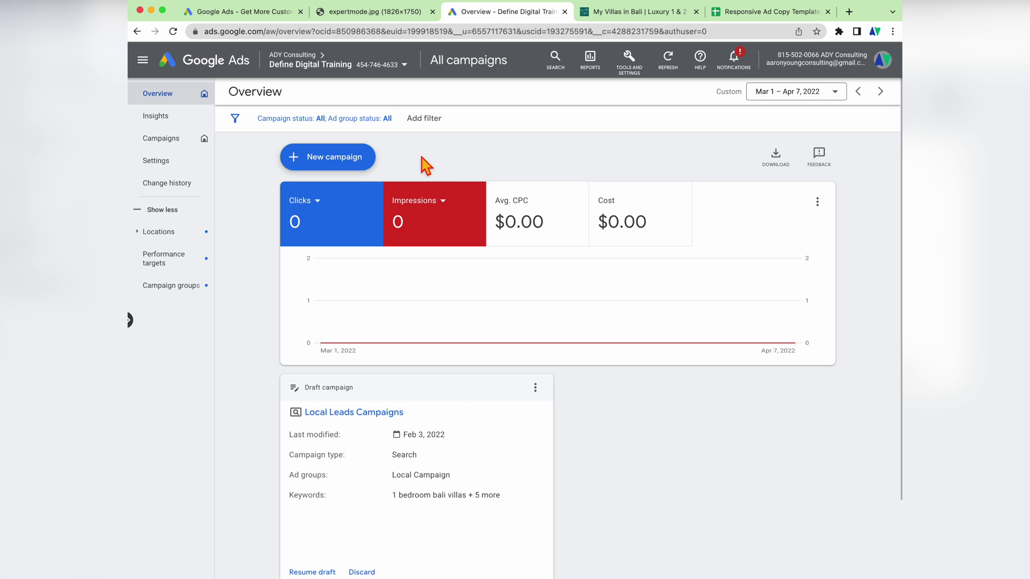
click(334, 158)
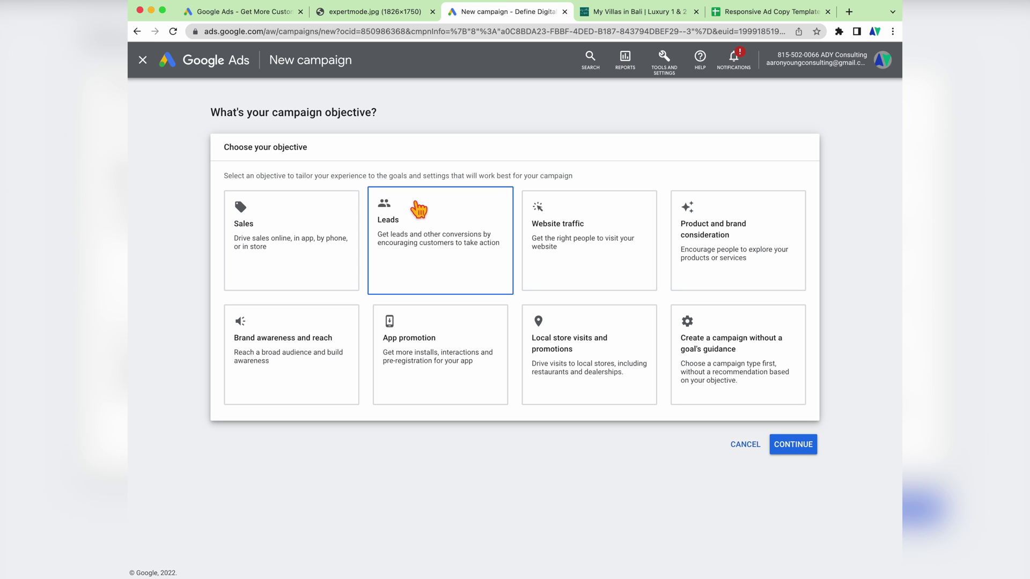
click(435, 241)
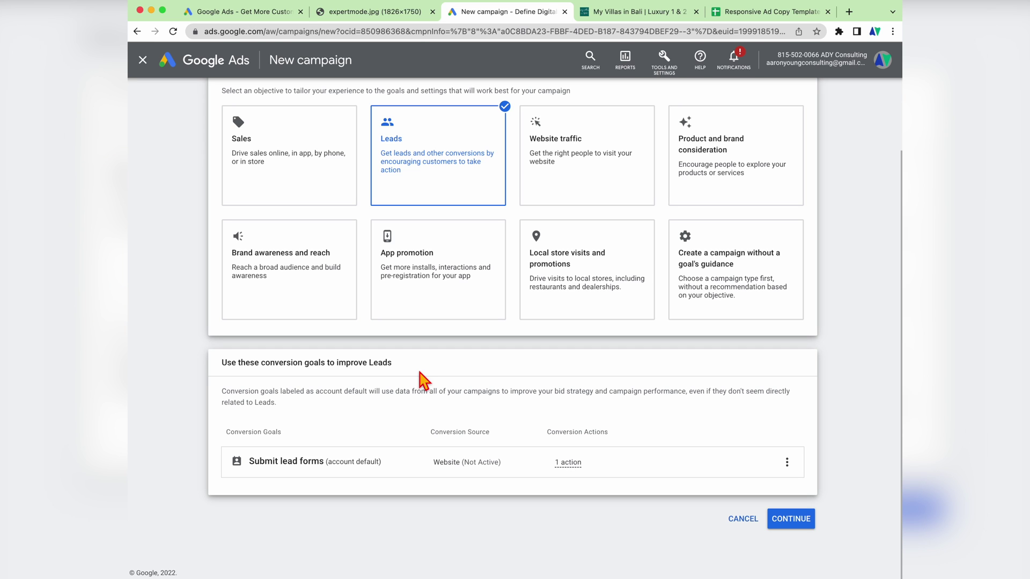
click(790, 519)
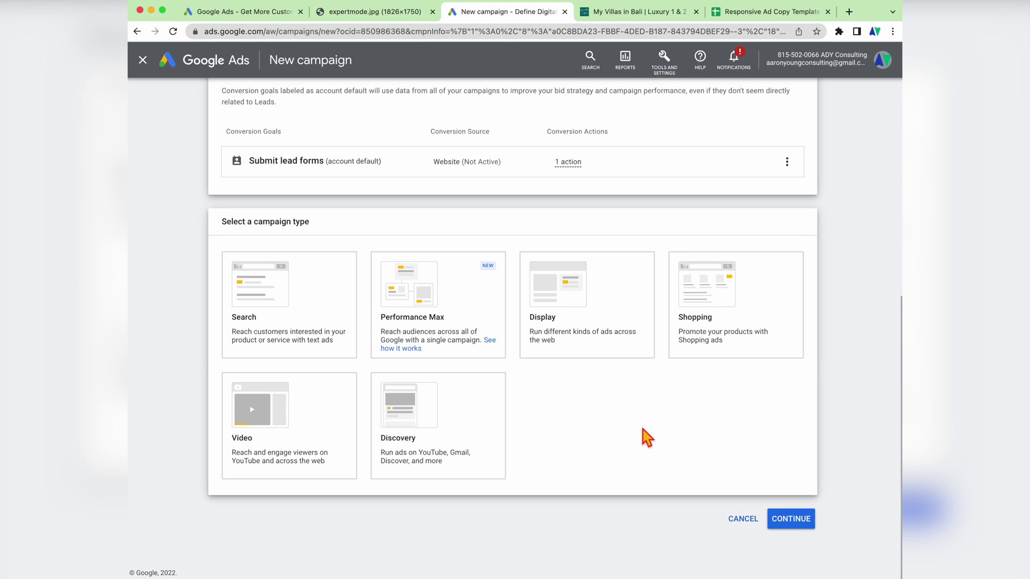
click(316, 360)
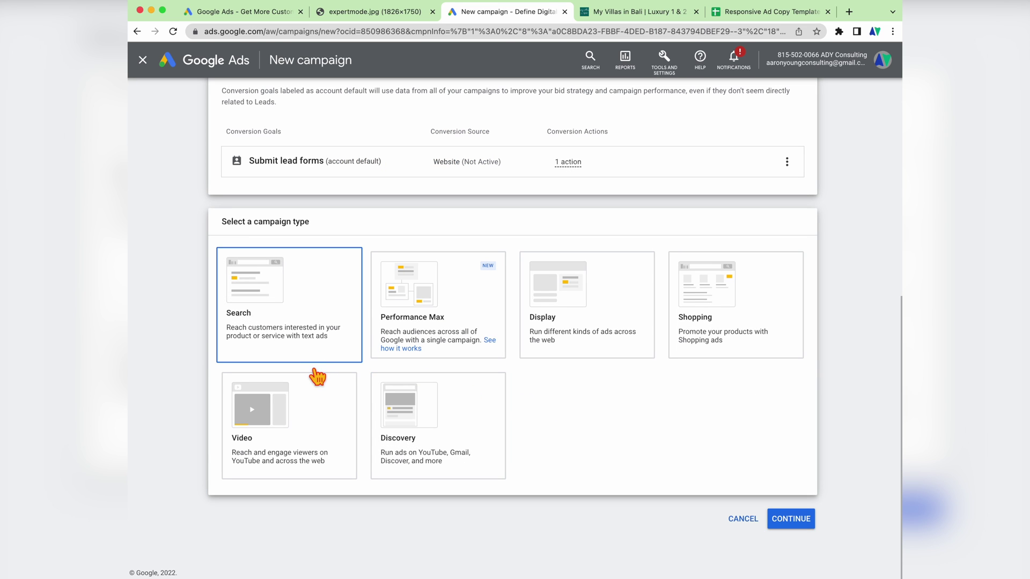
click(318, 348)
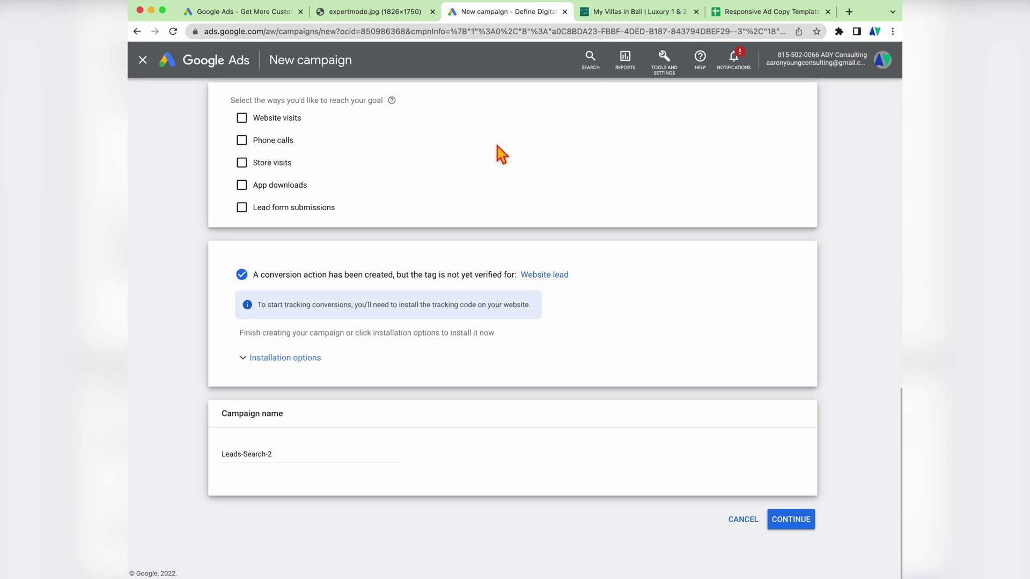
Name the campaign 1BV Search and continue to its budget and bidding settings
click(616, 13)
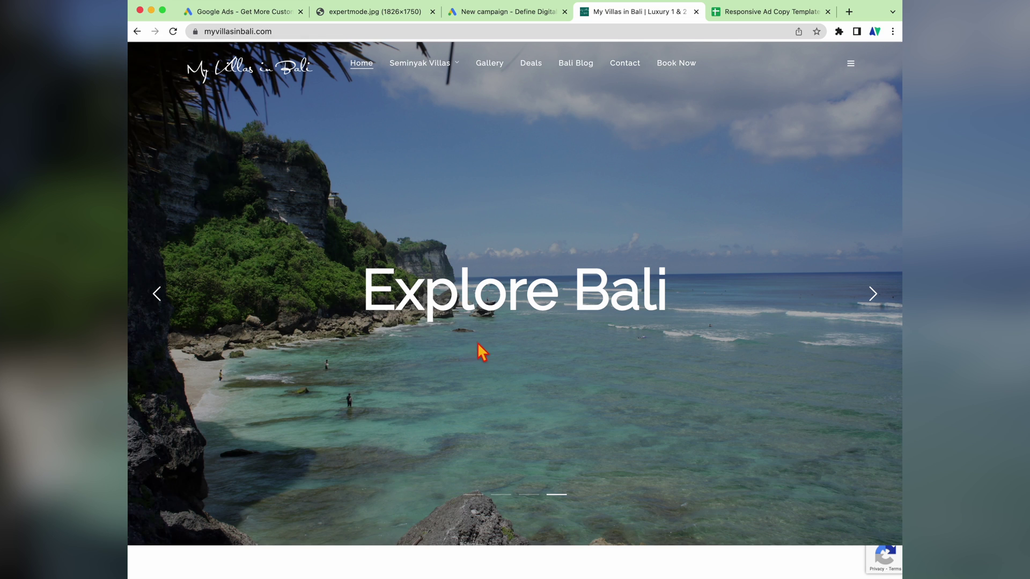
key(ctrl+shift+Tab)
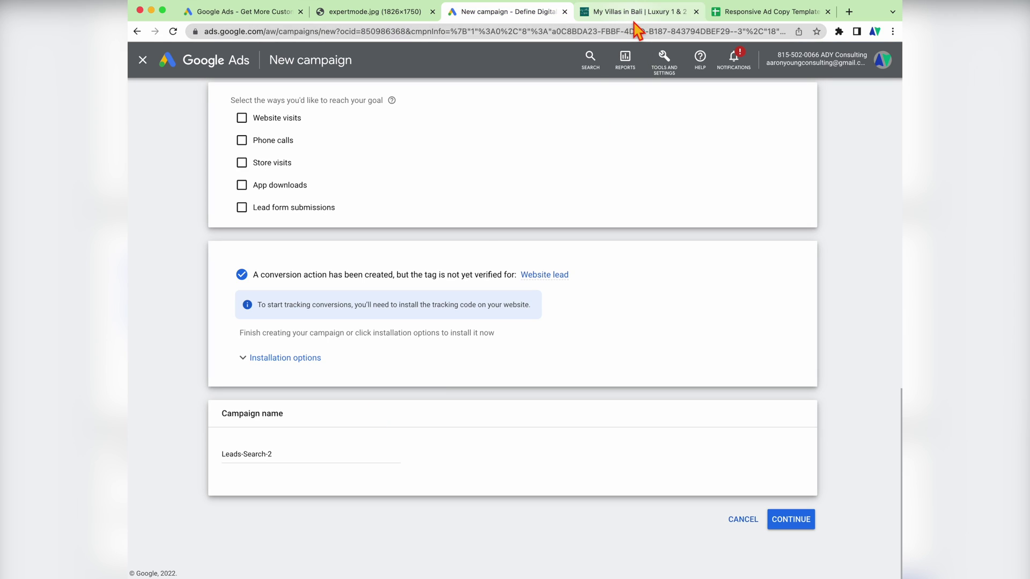
key(ctrl+a)
text(1BV Search)
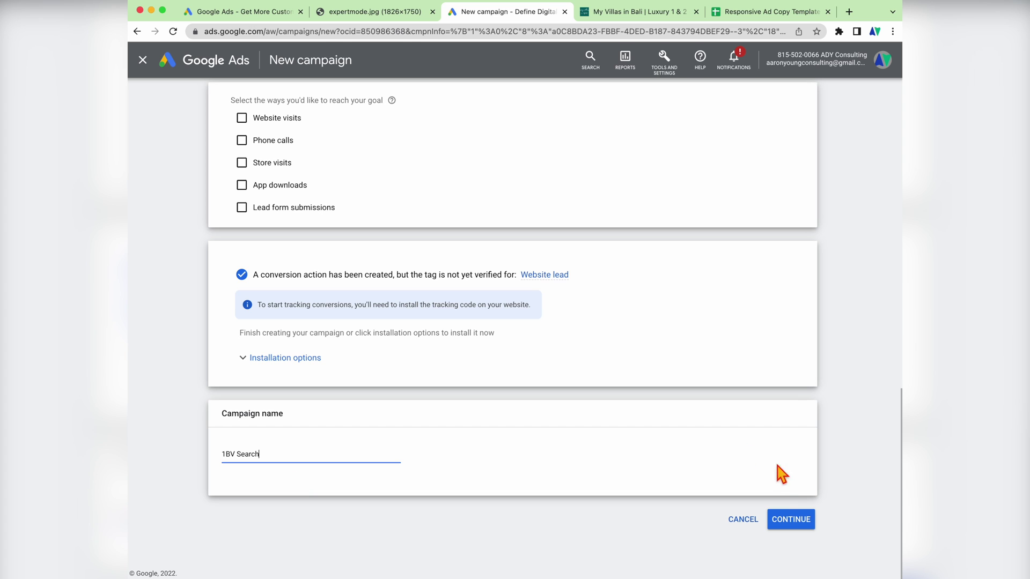
click(790, 527)
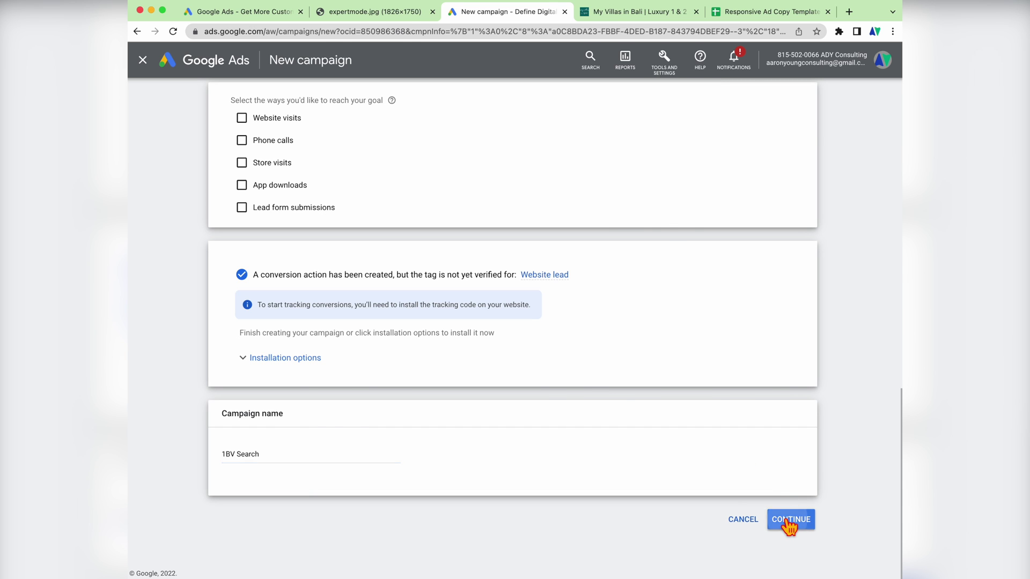
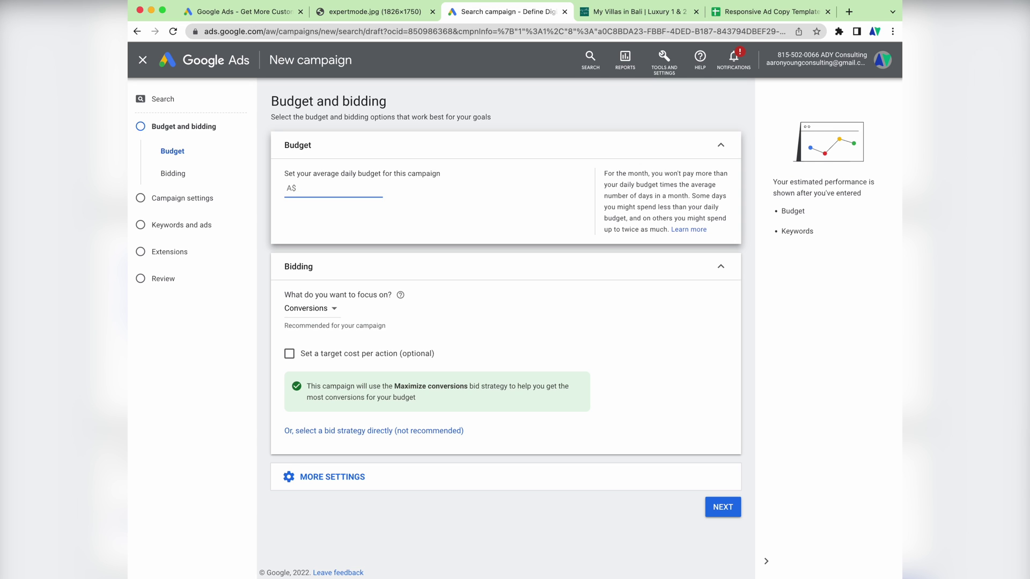
Set the average daily budget to A$15.00 with bidding focused on Conversions, and continue to the campaign settings
text(15)
click(444, 299)
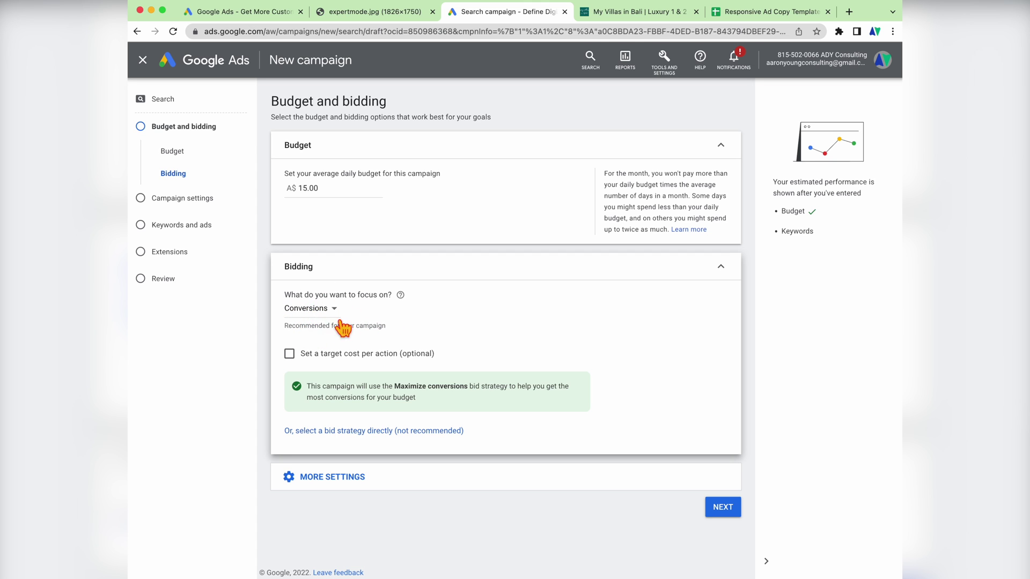
click(316, 311)
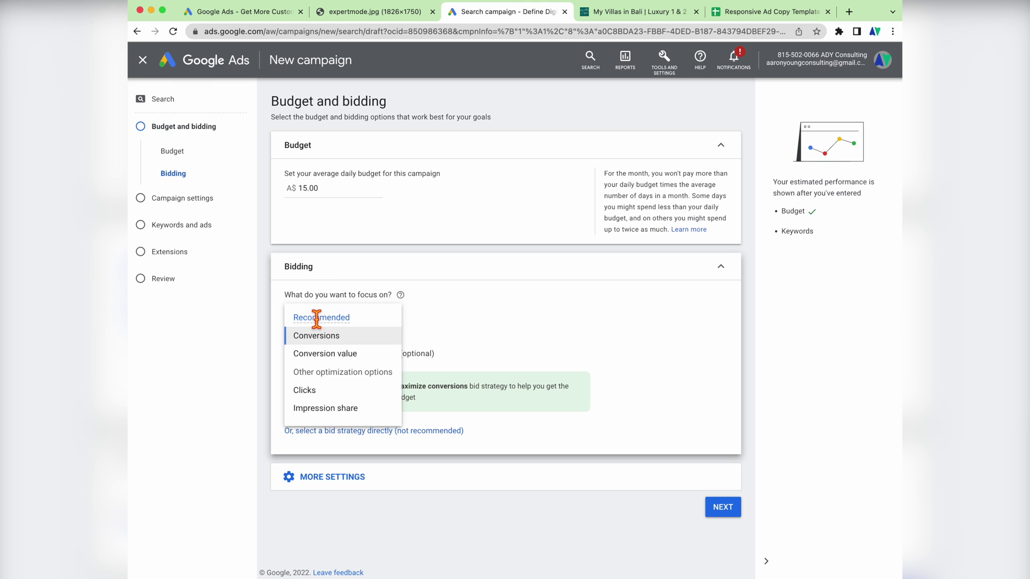
click(327, 391)
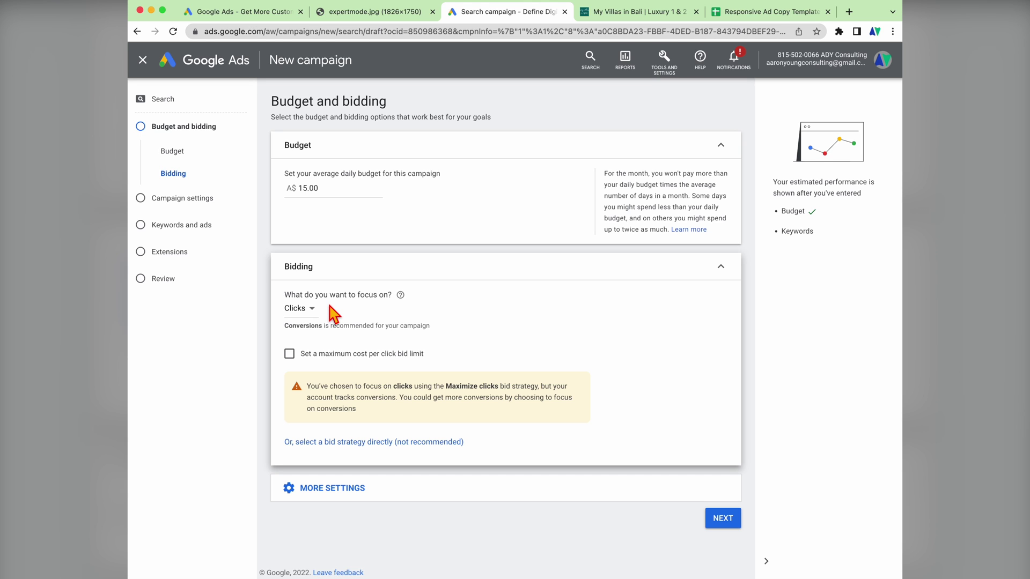
click(296, 325)
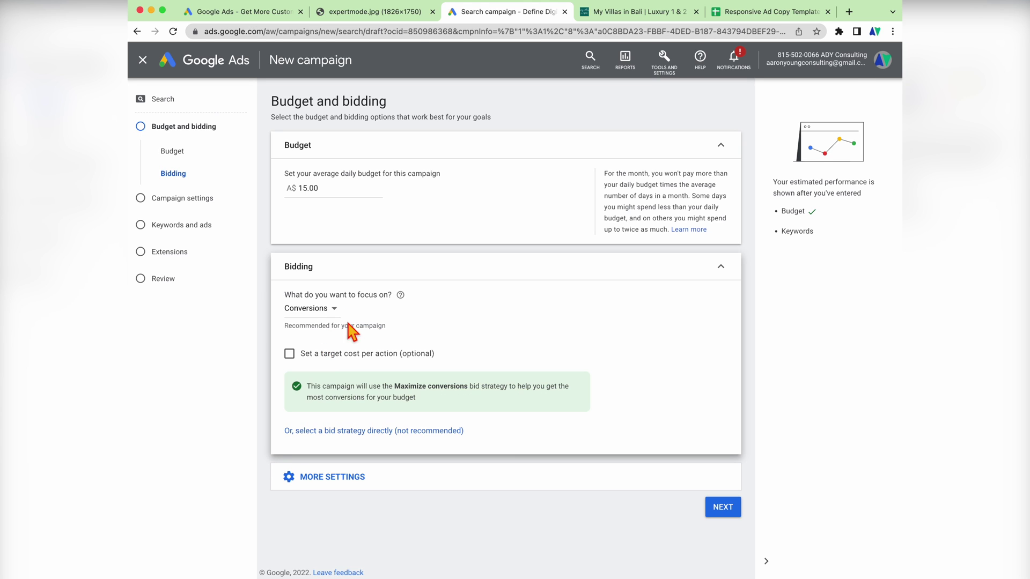
click(346, 483)
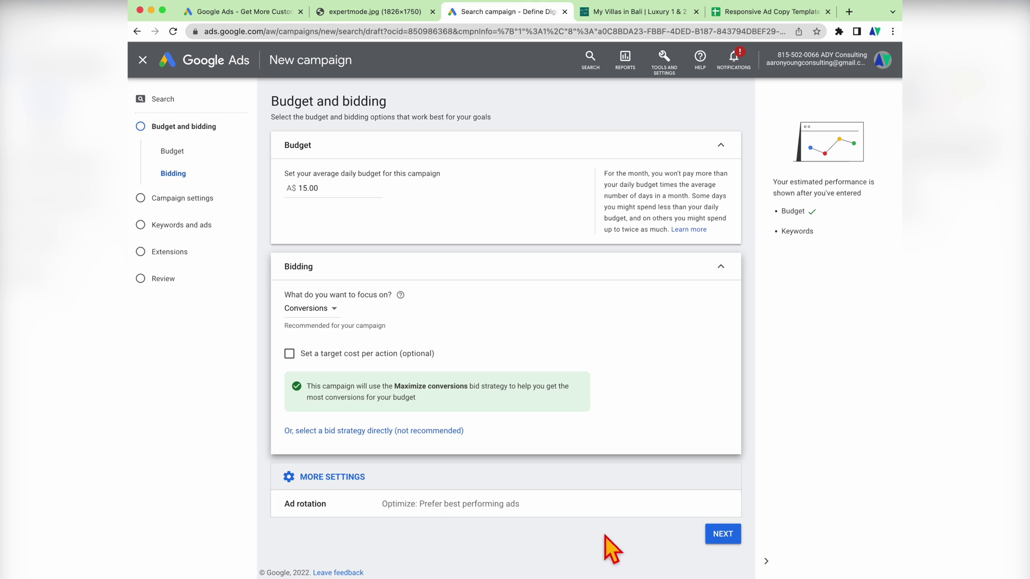
click(722, 534)
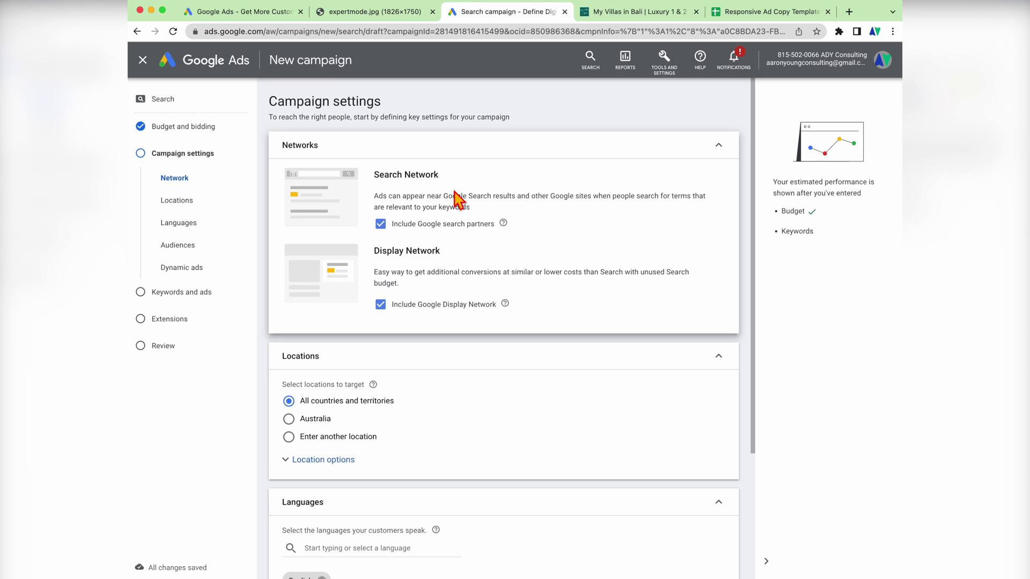
Exclude Google search partners and the Google Display Network from the campaign's networks
click(445, 228)
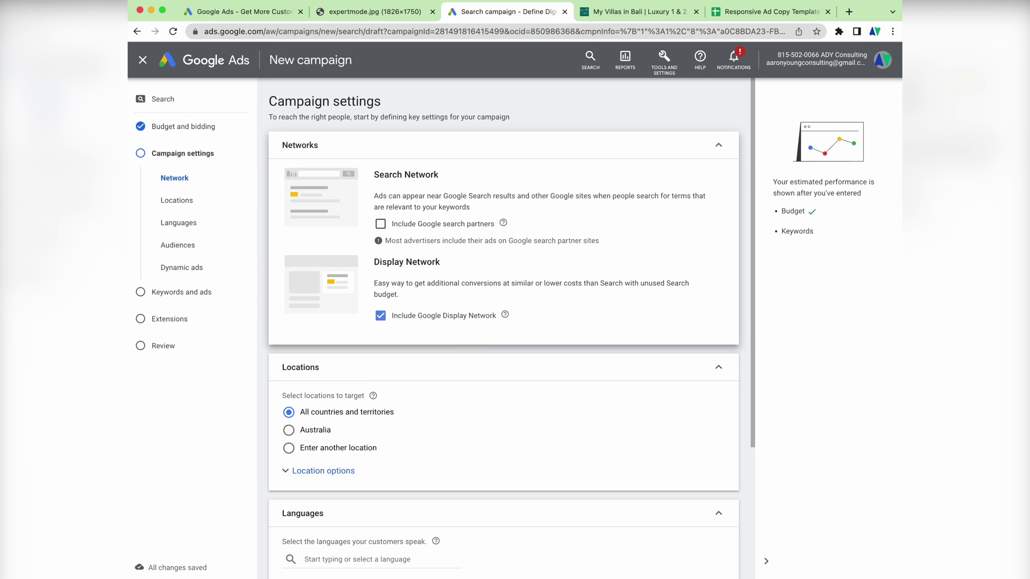
click(470, 317)
Target the campaign at custom locations: Austria, New Zealand, Singapore and the United Kingdom
scroll(322, 342, down, 2)
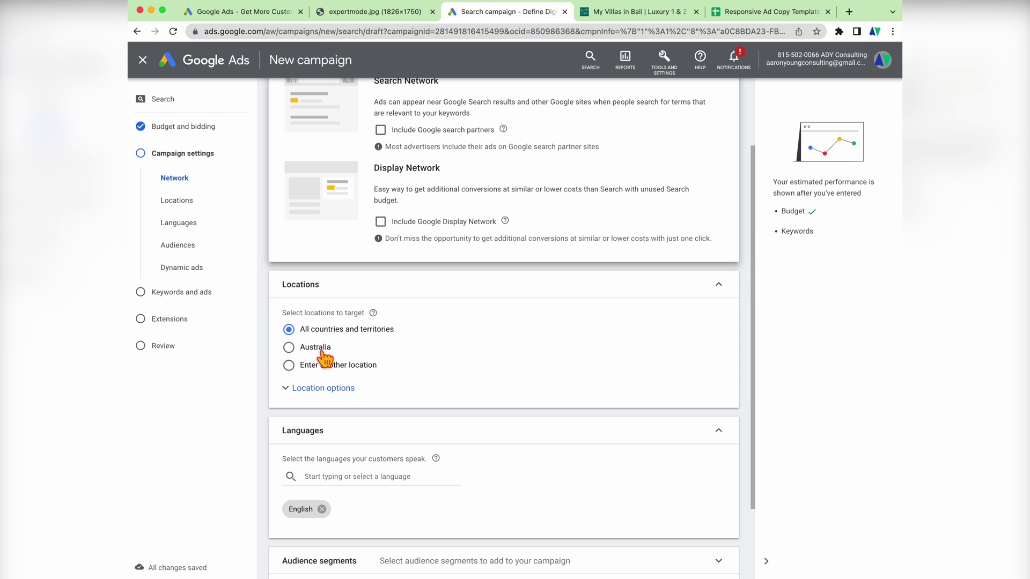
click(289, 367)
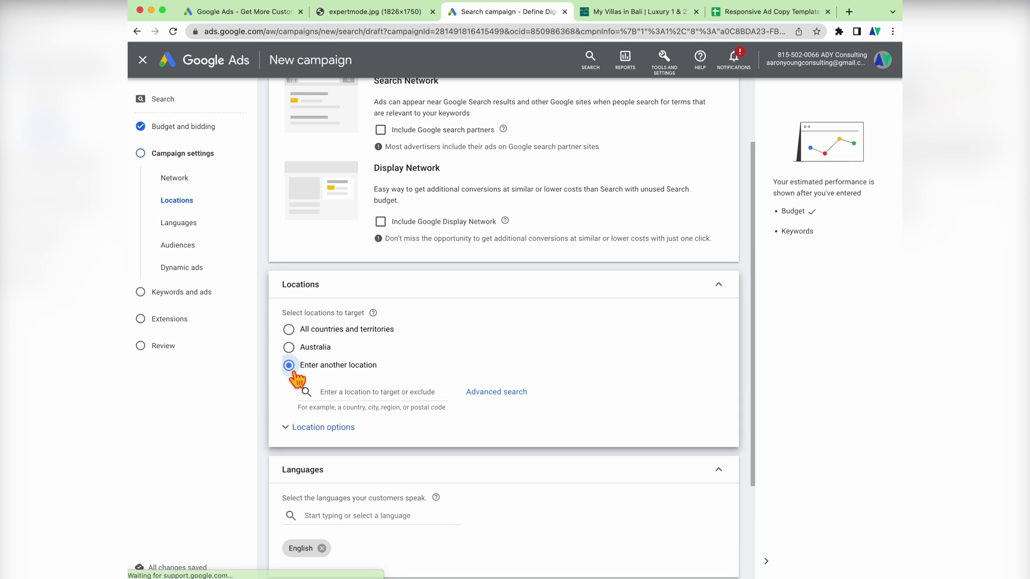
click(327, 394)
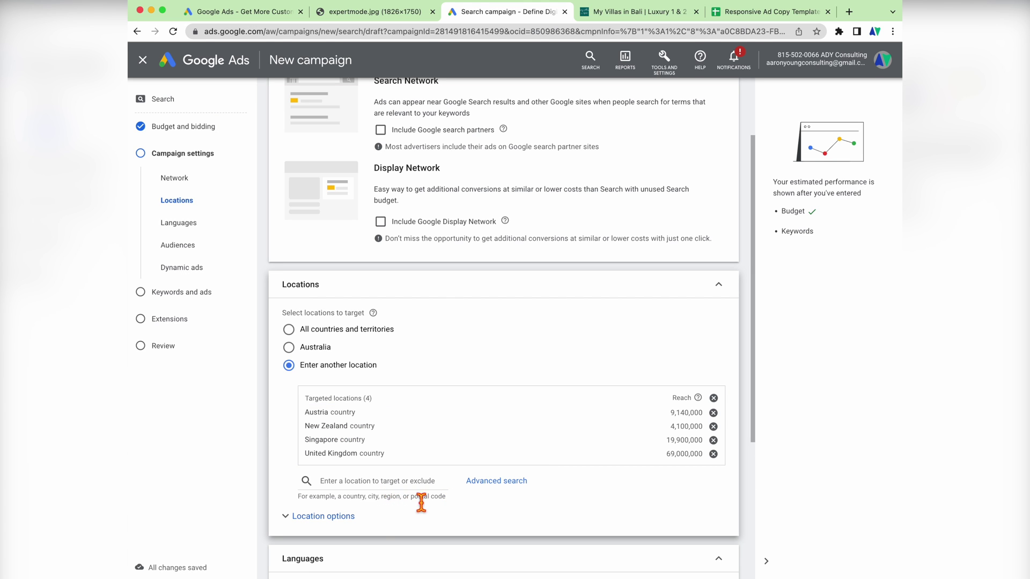
click(390, 501)
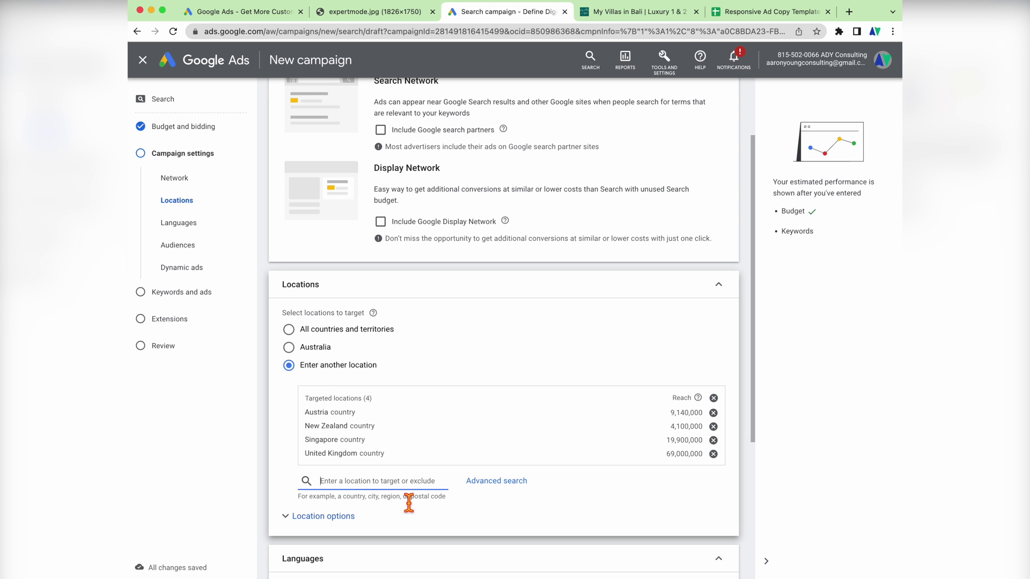
Add segments found for bali and holidays: Trips to Bali, Travel, Beachbound, Business and Luxury Travelers, Family Vacationers, Swimming Enthusiasts
scroll(329, 452, down, 4)
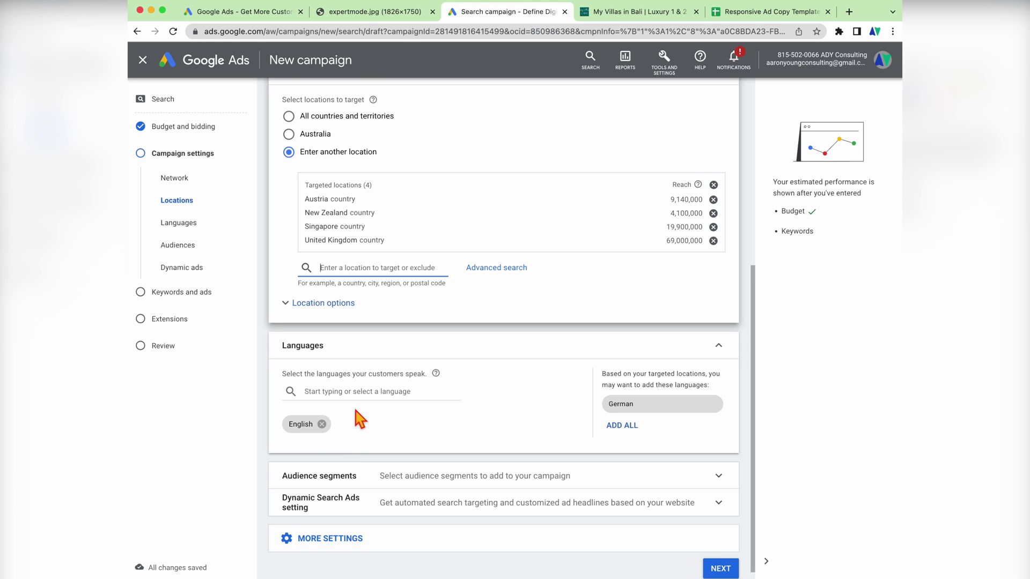
scroll(375, 453, down, 1)
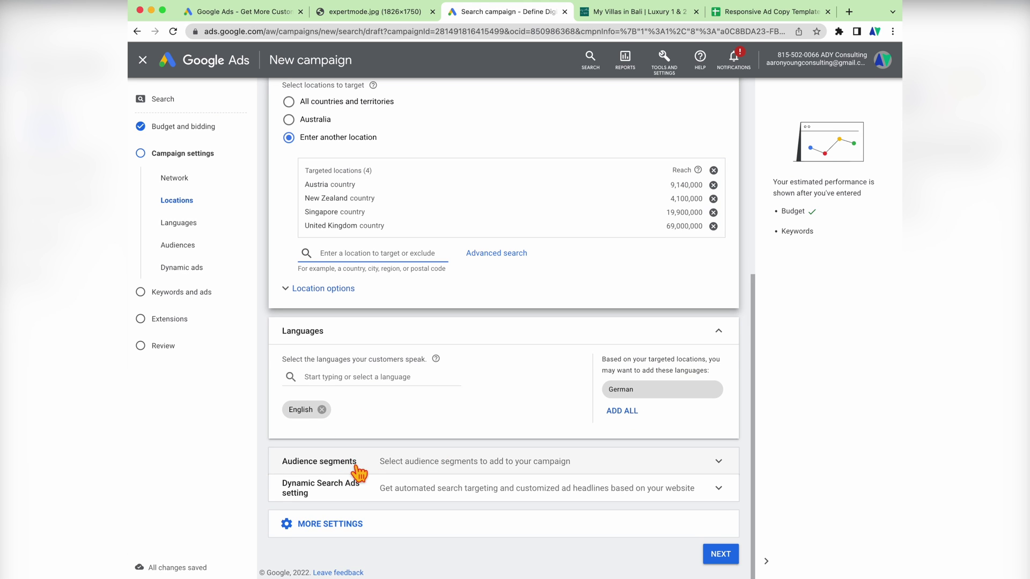
click(467, 468)
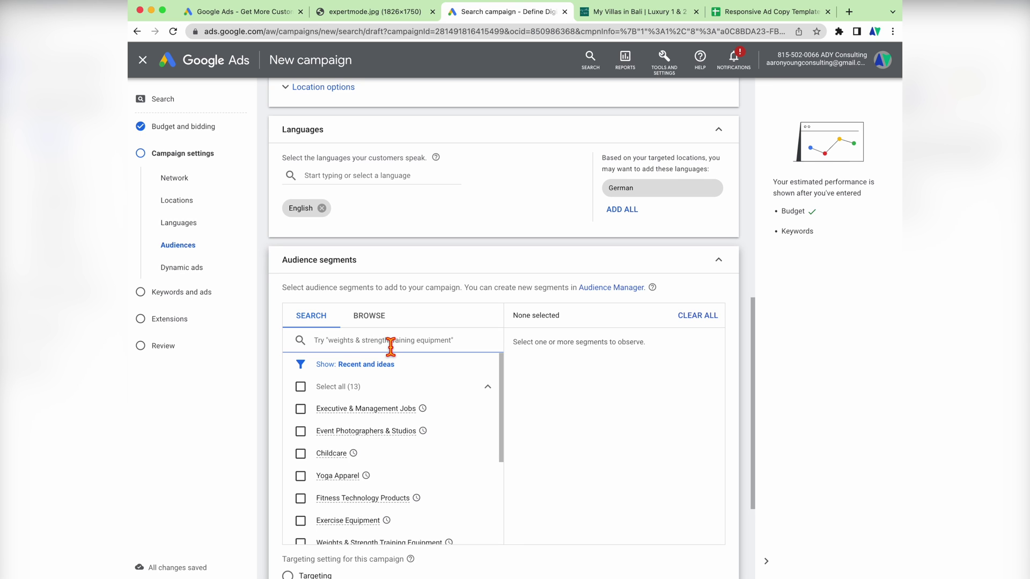
text(bali)
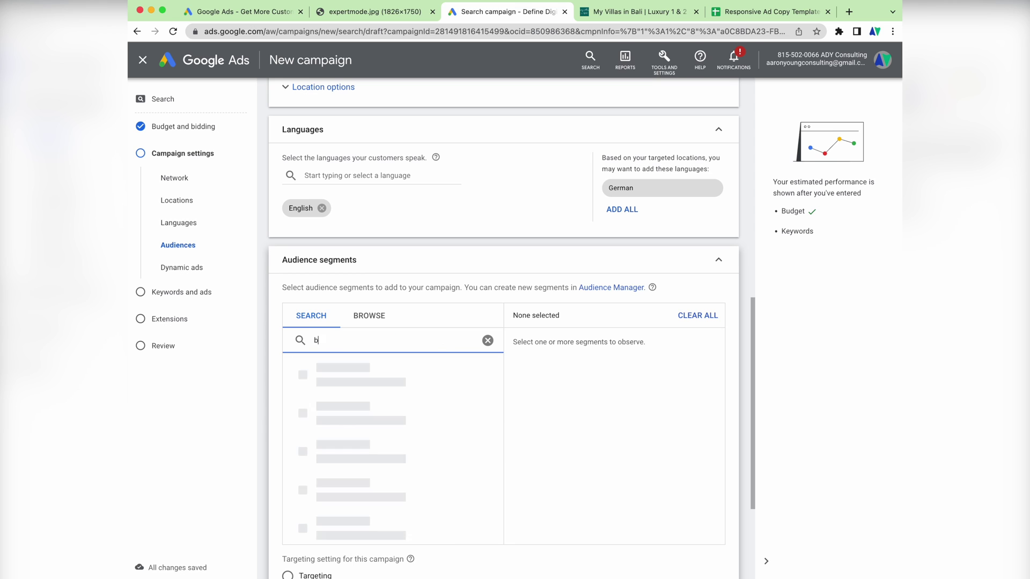
click(322, 398)
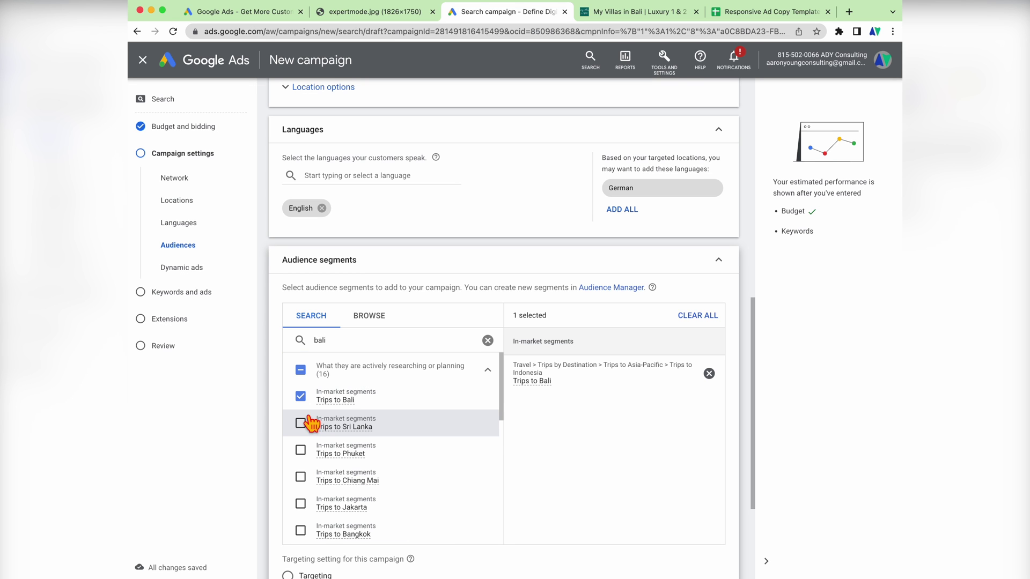
scroll(310, 422, down, 4)
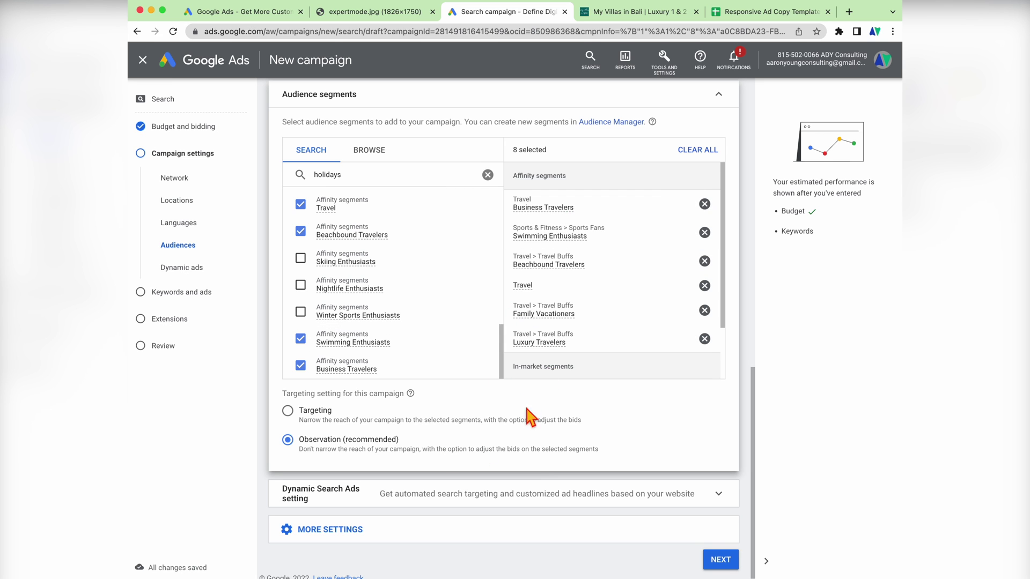
scroll(482, 398, down, 1)
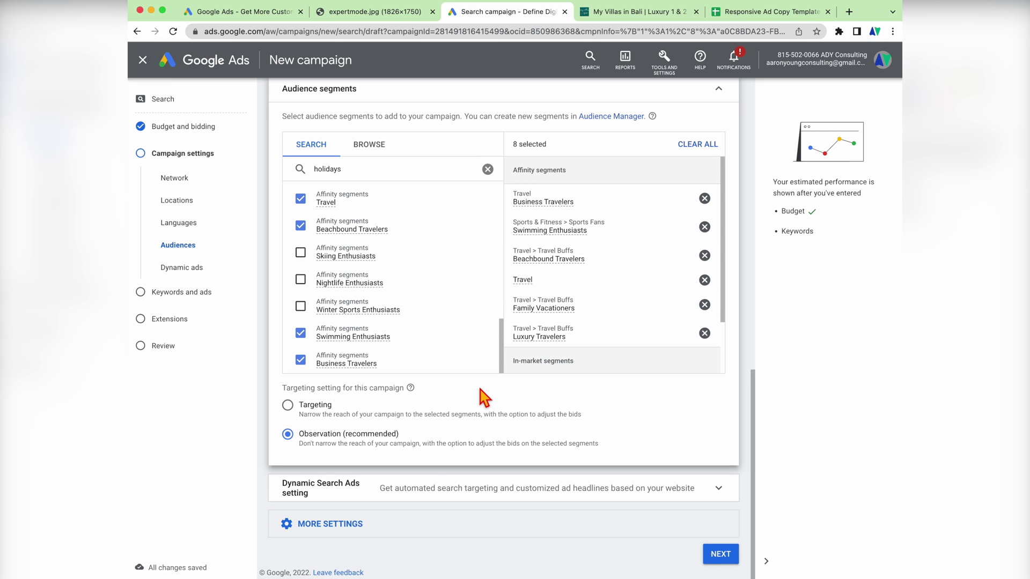
Open the campaign's ad schedule among the additional settings and set it to All days
click(330, 536)
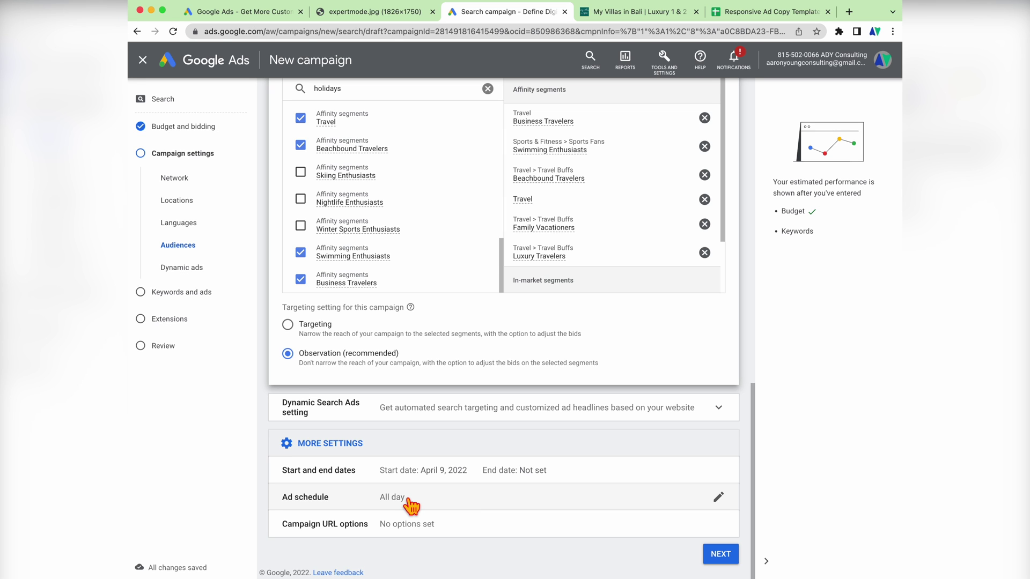
click(719, 497)
click(359, 429)
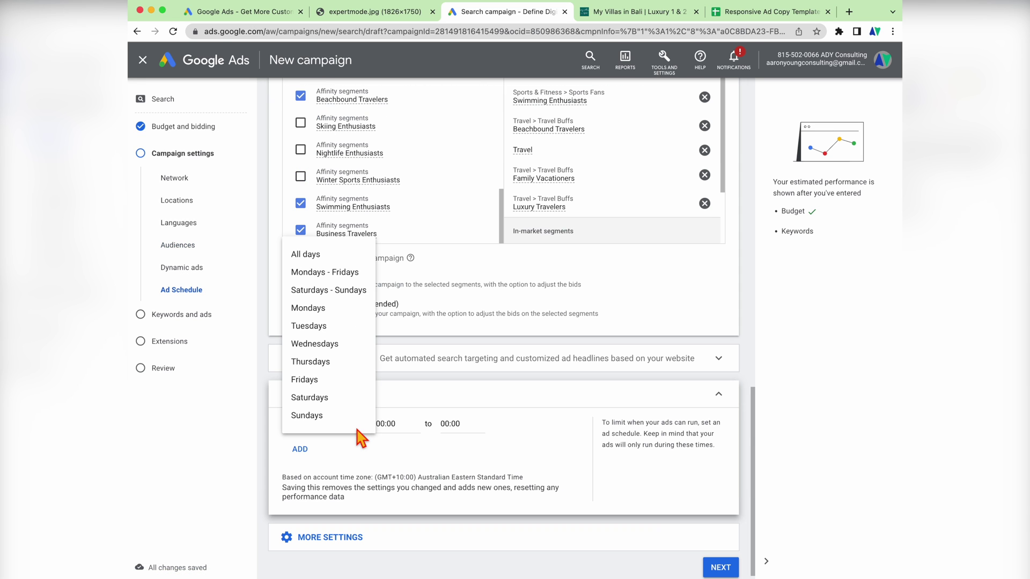
click(343, 285)
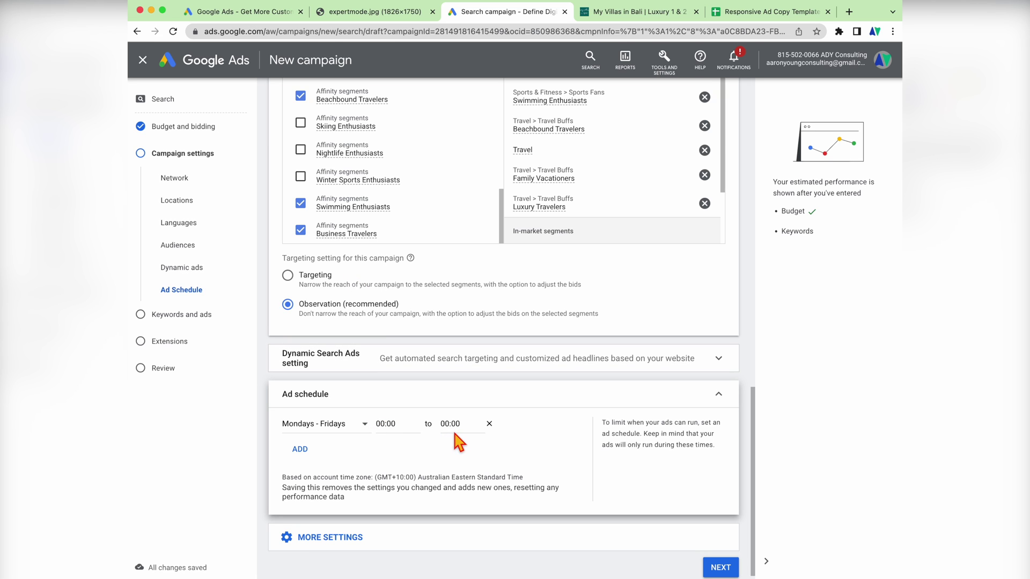
click(363, 431)
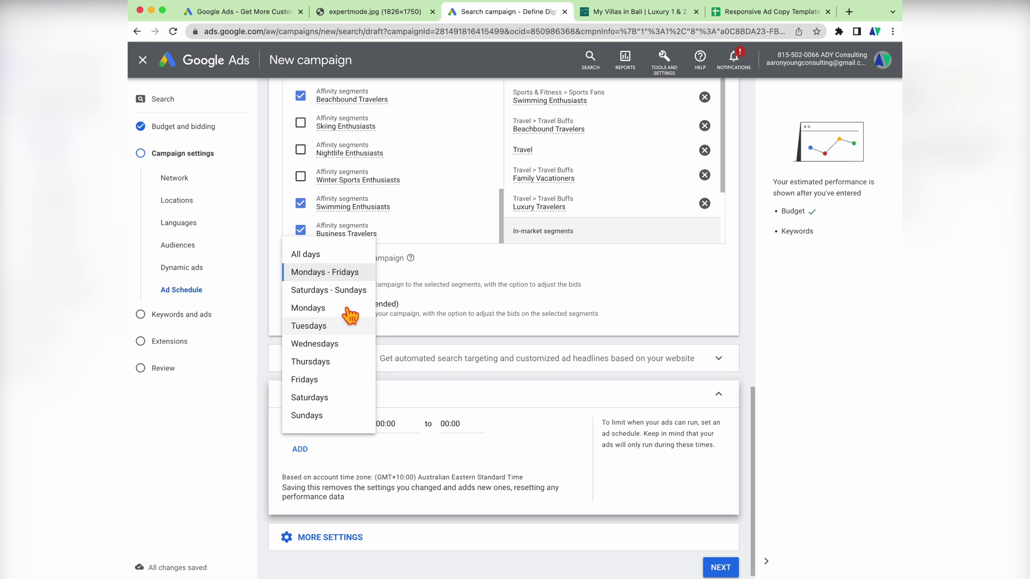
click(308, 255)
scroll(655, 547, down, 1)
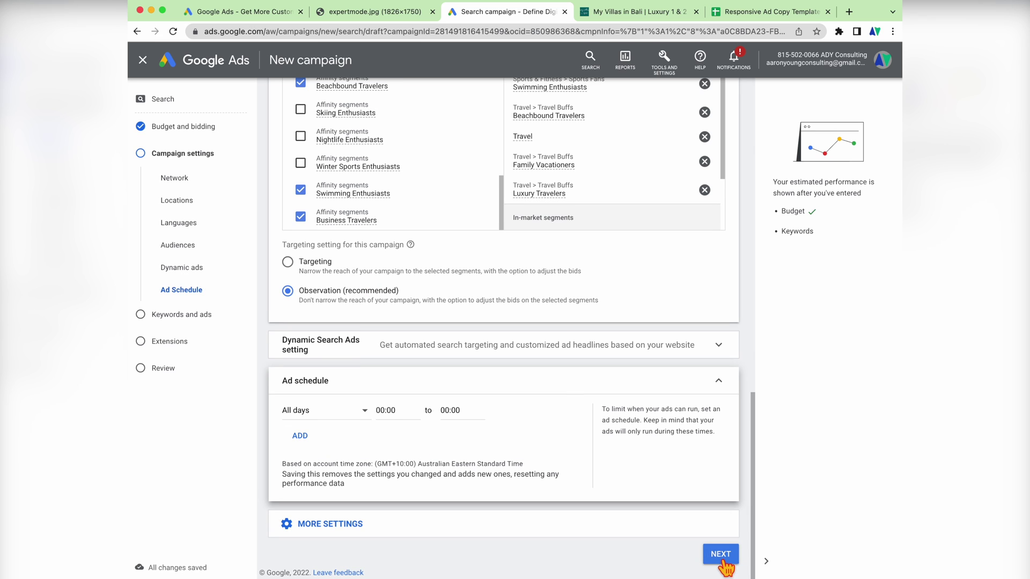
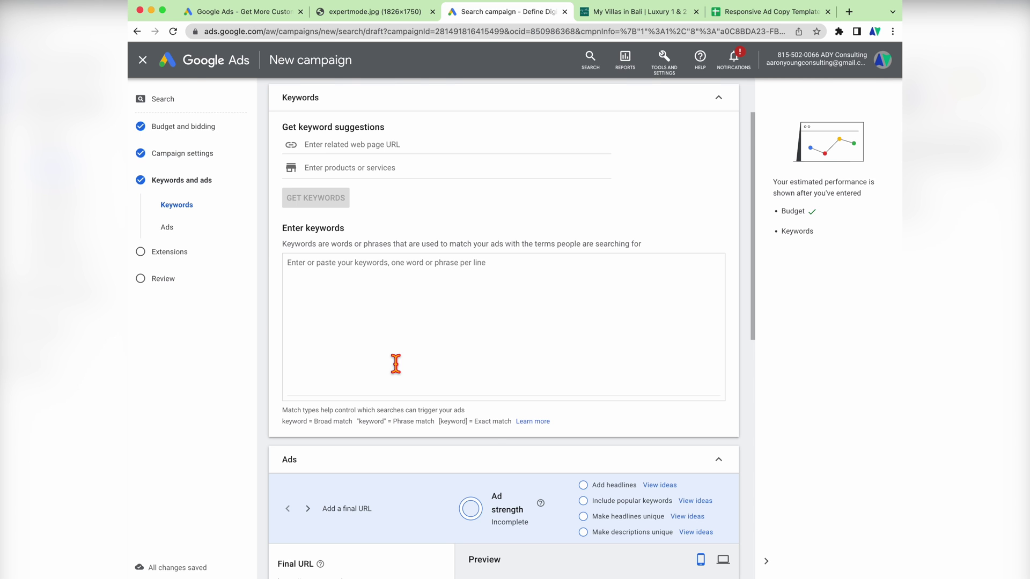
Copy the three 1BV Seminyak keywords from the Responsive Ad Copy Template spreadsheet into the campaign's keyword list
key(ctrl+Tab)
key(ctrl+Tab)
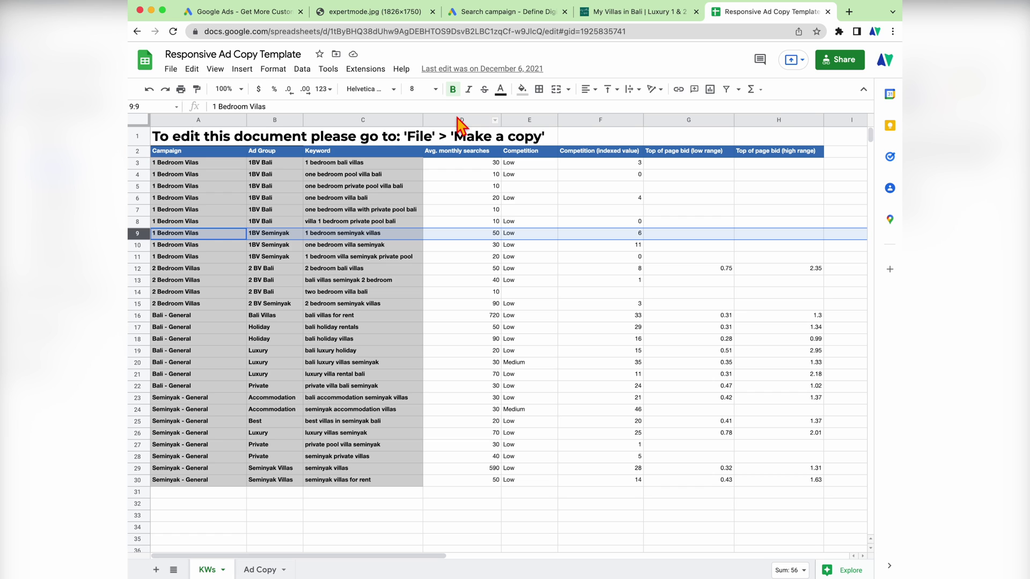
click(413, 234)
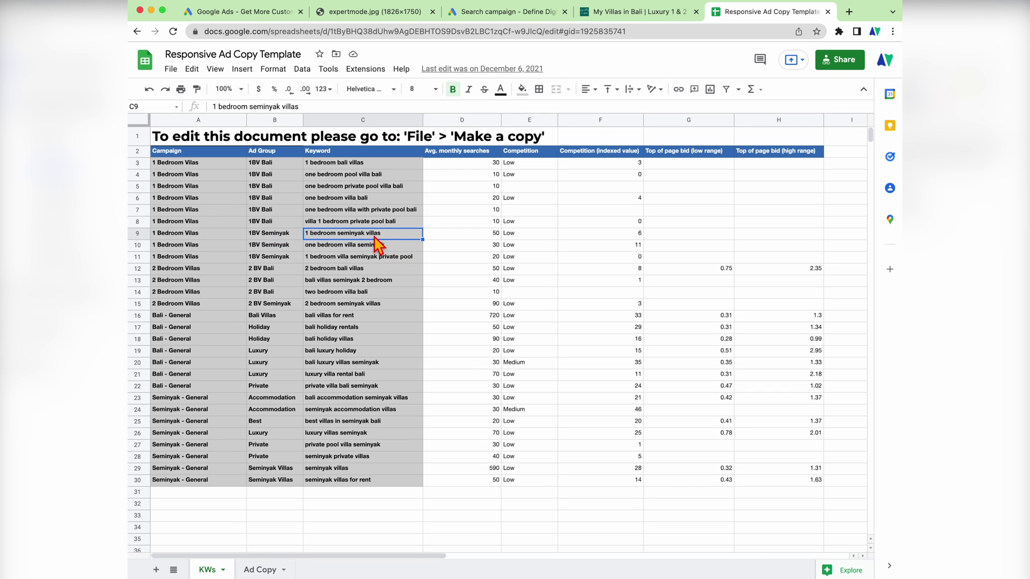
shift+click(376, 258)
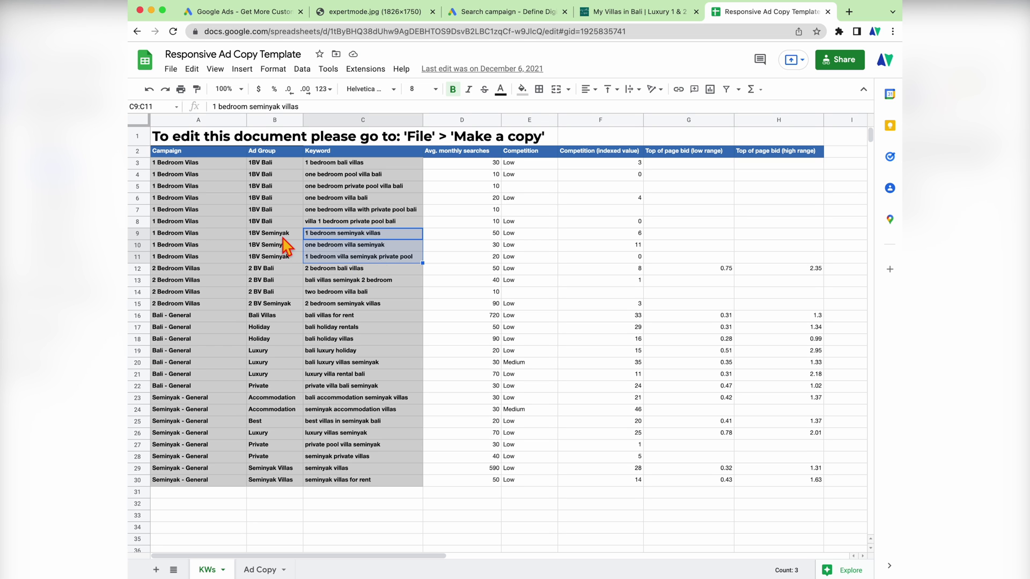
key(super+c)
click(499, 13)
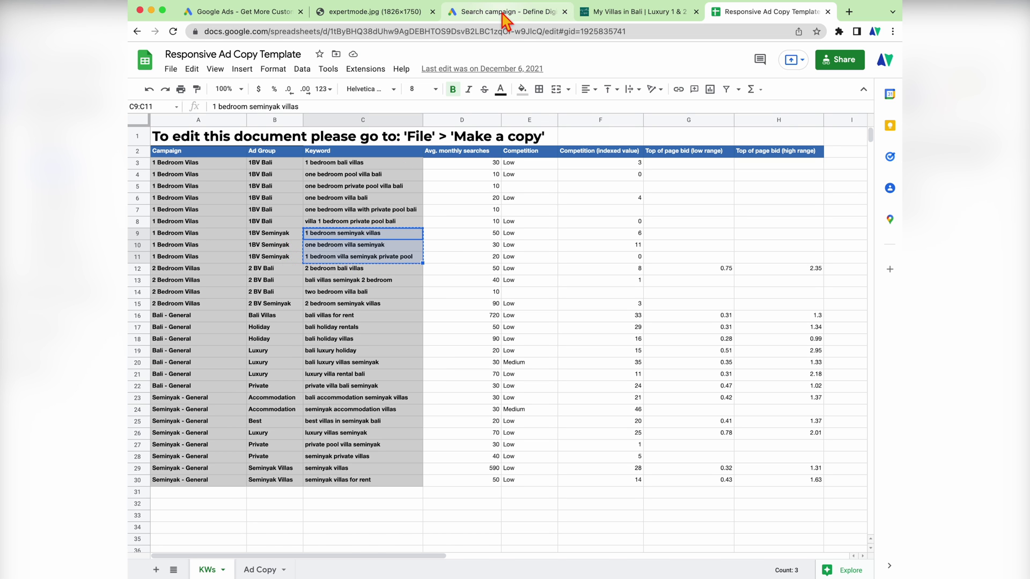
click(321, 296)
key(super+v)
Name the ad group 1BV Seminyak
scroll(316, 293, up, 2)
click(337, 144)
text(1BV Seminyak)
key(Return)
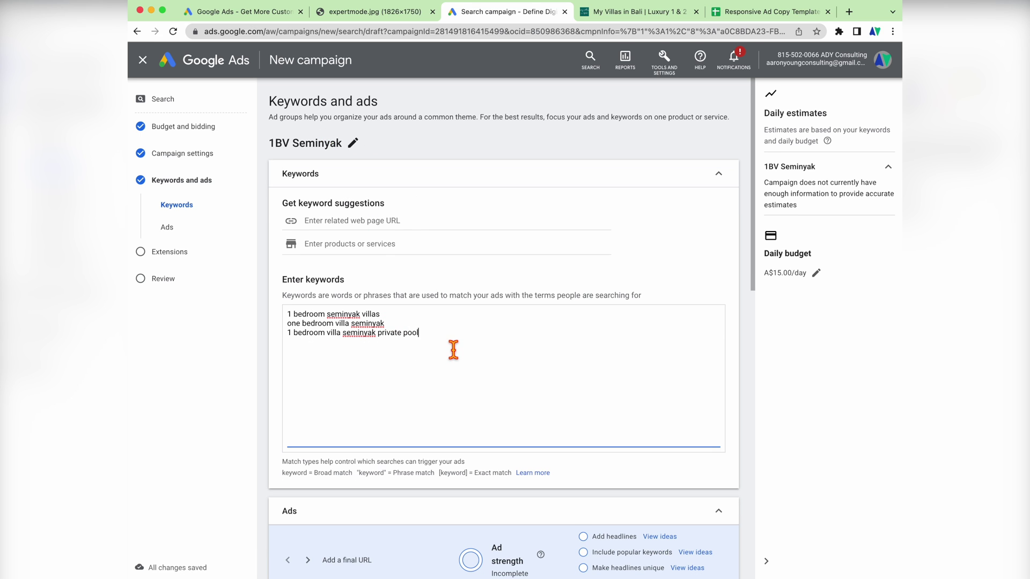
Find the ad's final URL field, switch to the My Villas in Bali website and open its 1 Bedroom Villa Seminyak page
scroll(452, 350, down, 1)
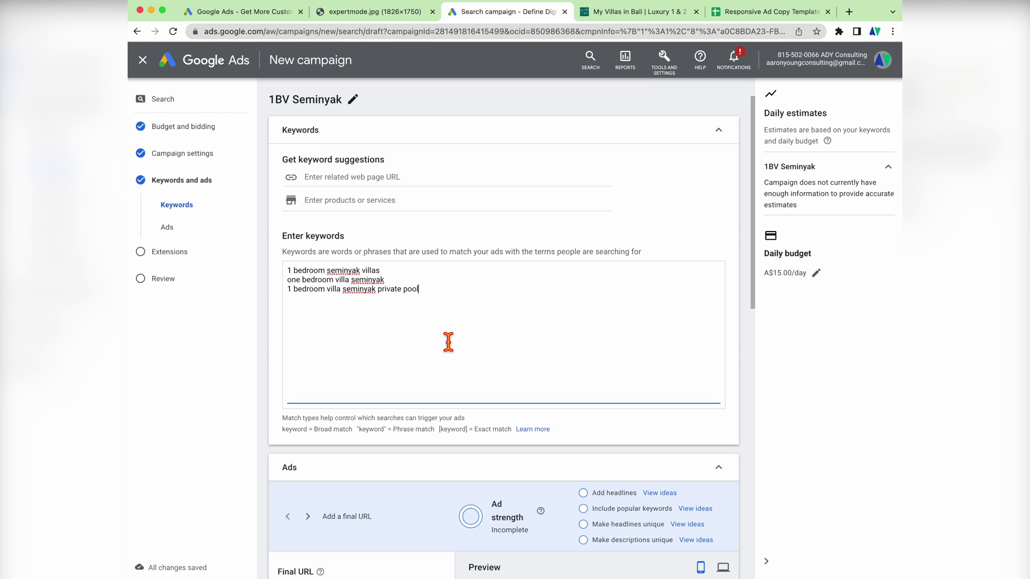
scroll(448, 342, down, 7)
click(431, 213)
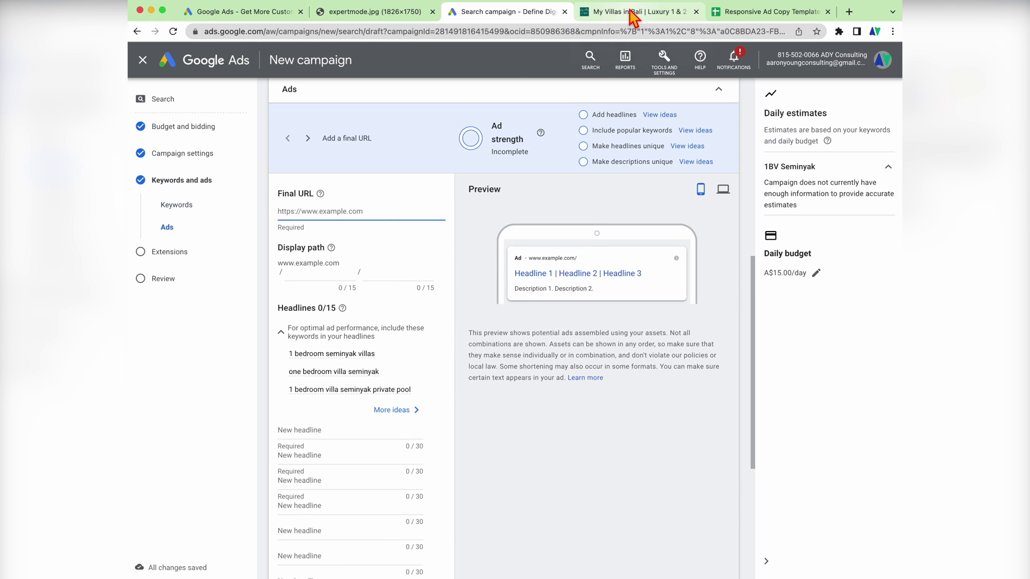
click(633, 12)
mouse_move(453, 75)
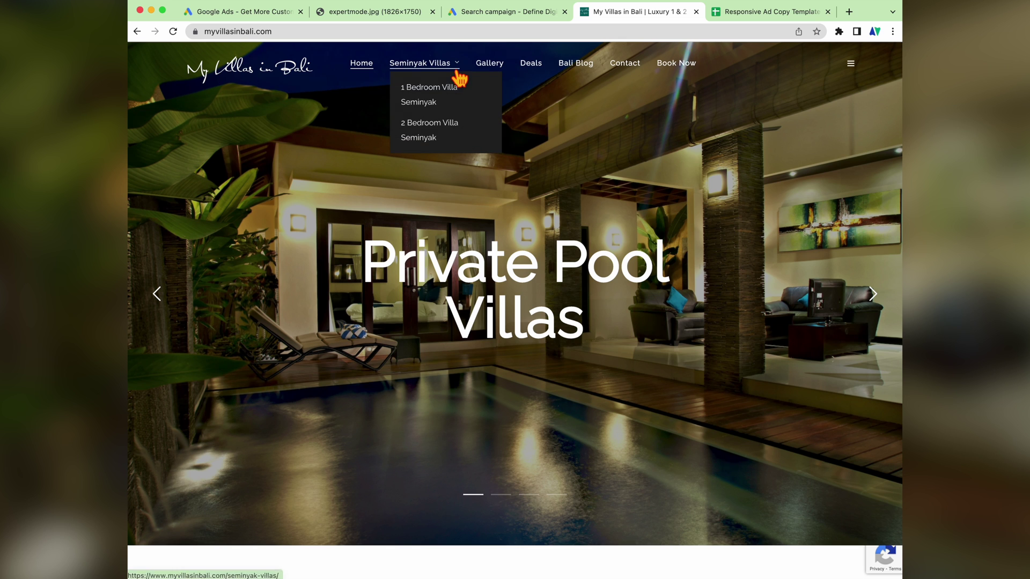
click(442, 100)
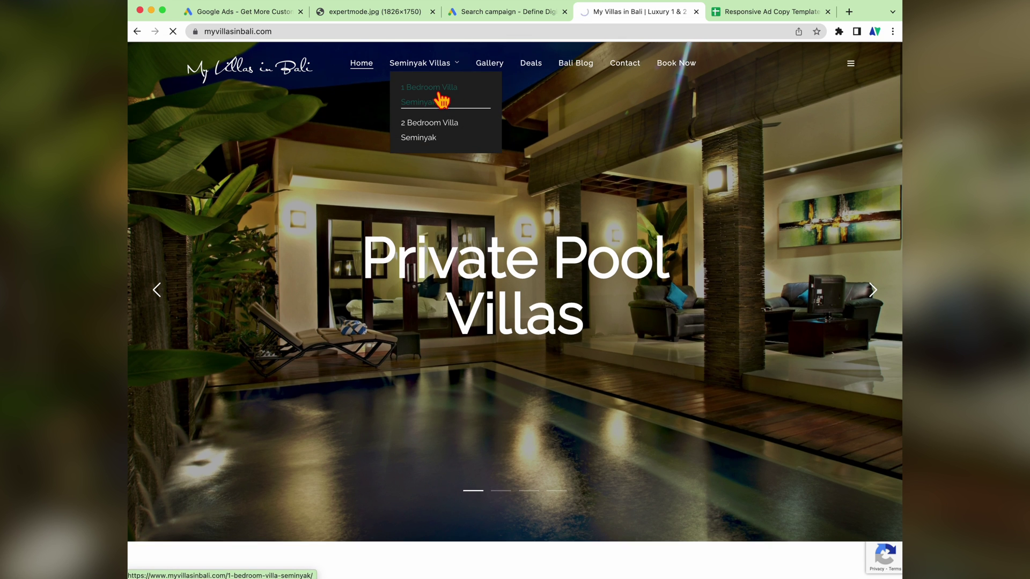
Set the ad's final URL to the address of the villa page, myvillasinbali.com/1-bedroom-villa-seminyak/
key(ctrl+shift+Tab)
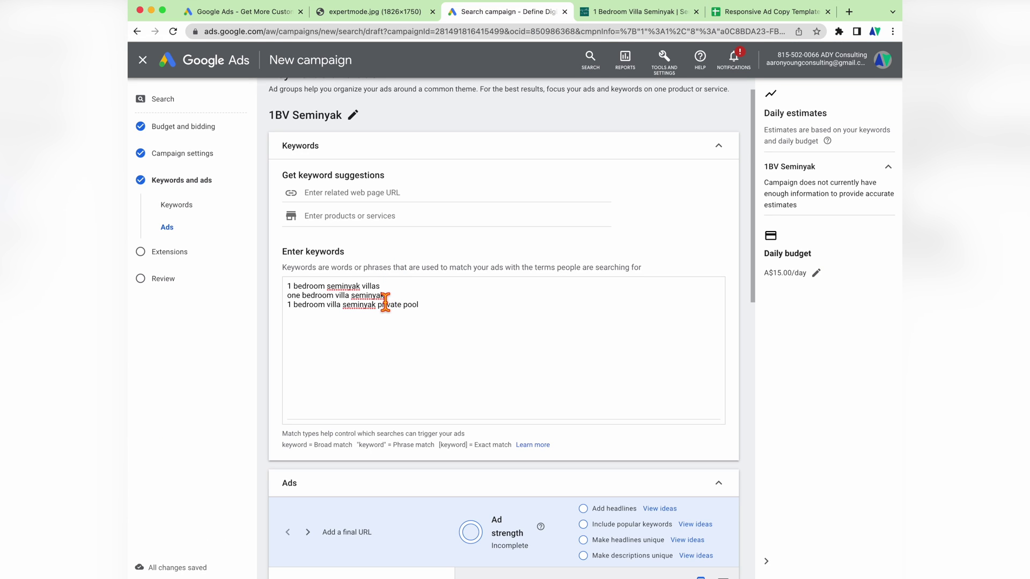
click(611, 12)
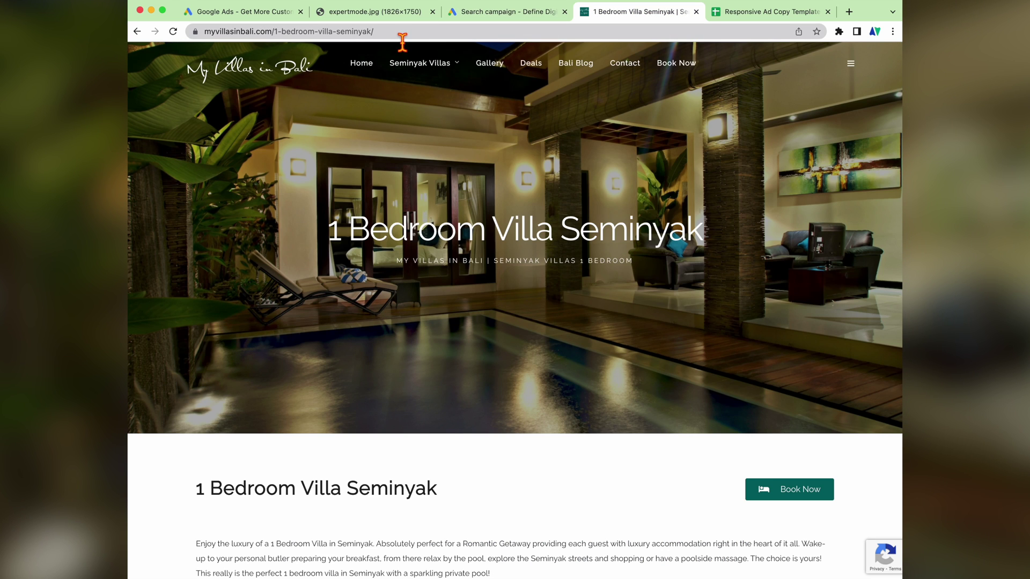
click(398, 31)
key(super+c)
key(ctrl+shift+Tab)
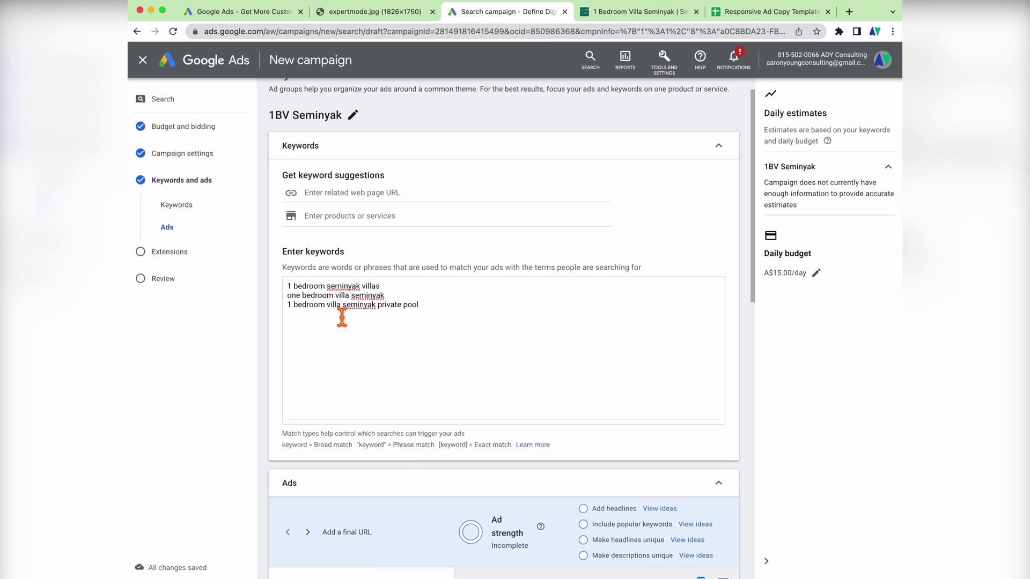
scroll(334, 315, down, 7)
click(326, 267)
key(super+v)
scroll(333, 301, down, 2)
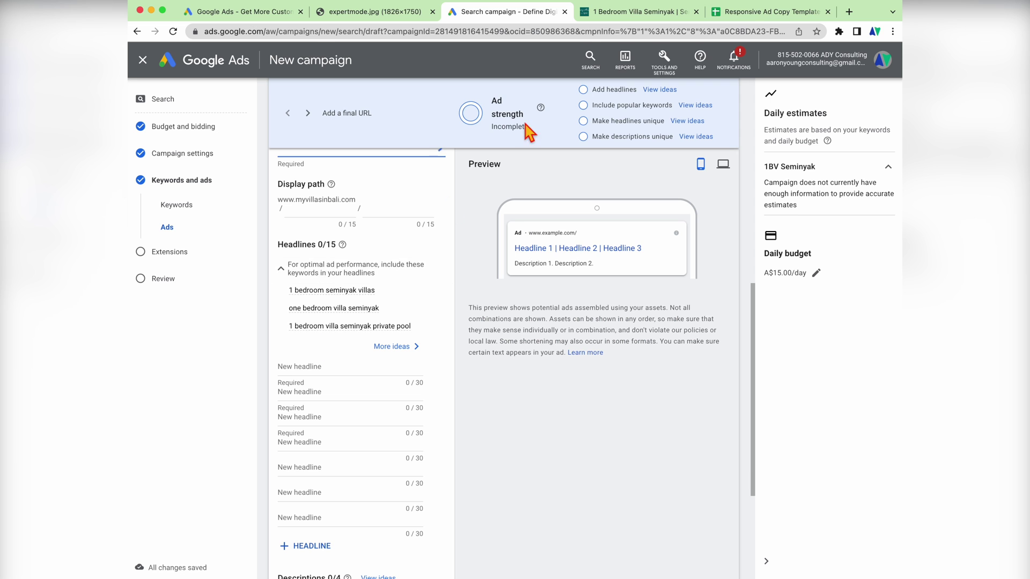
Fill the ad's nine headlines and two descriptions with the 1BV Seminyak copy from the spreadsheet's Ad Copy sheet, starting with "1 Bedroom Seminyak Villa"
drag(749, 11, 644, 24)
click(260, 570)
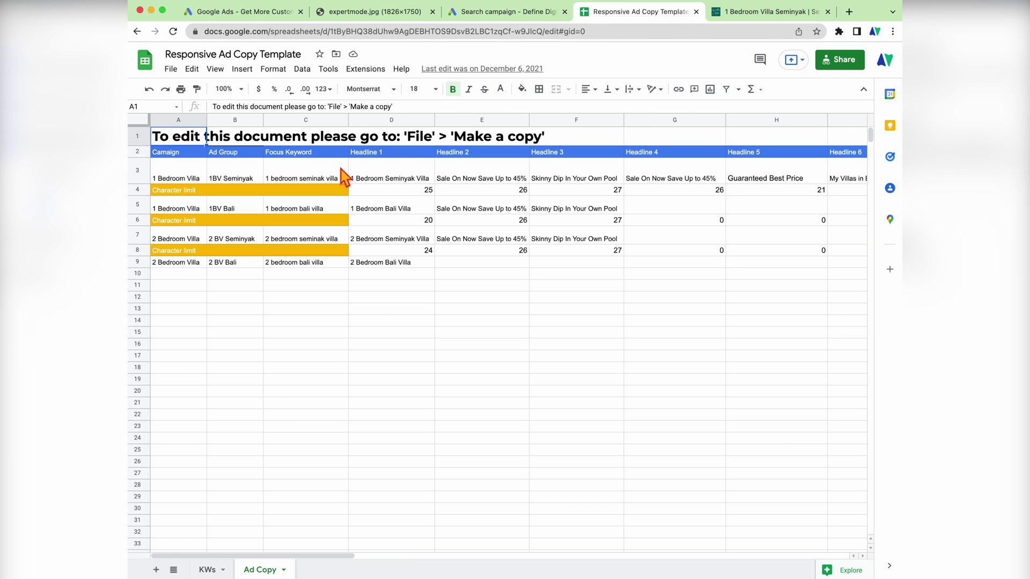
click(393, 178)
key(ctrl+c)
click(505, 13)
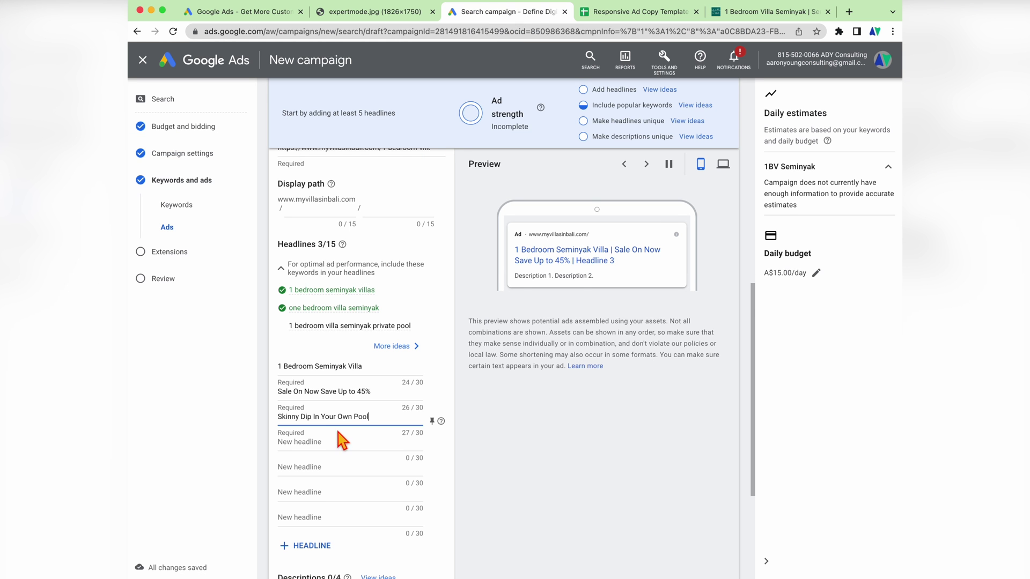
key(ctrl+v)
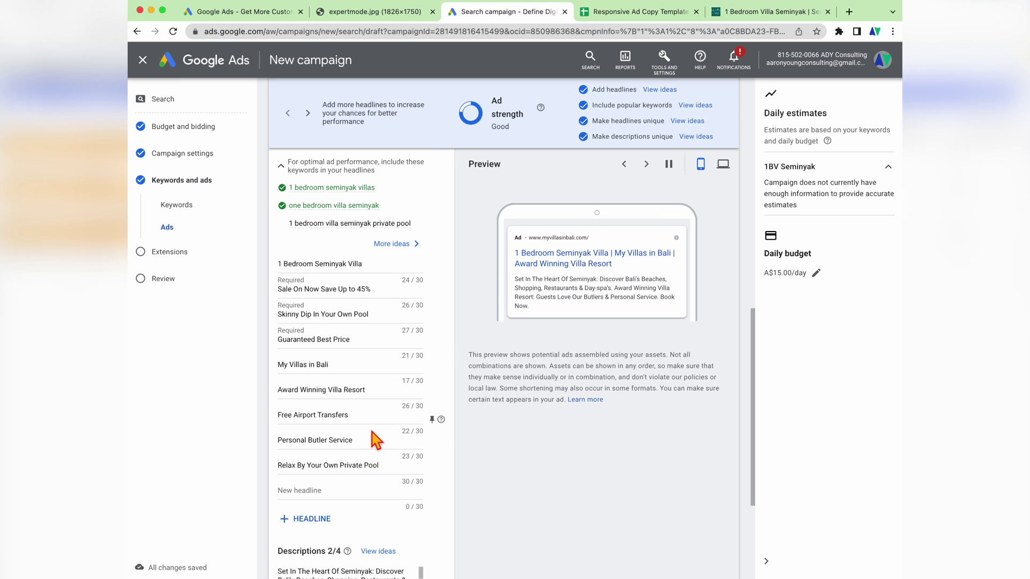
scroll(387, 418, down, 4)
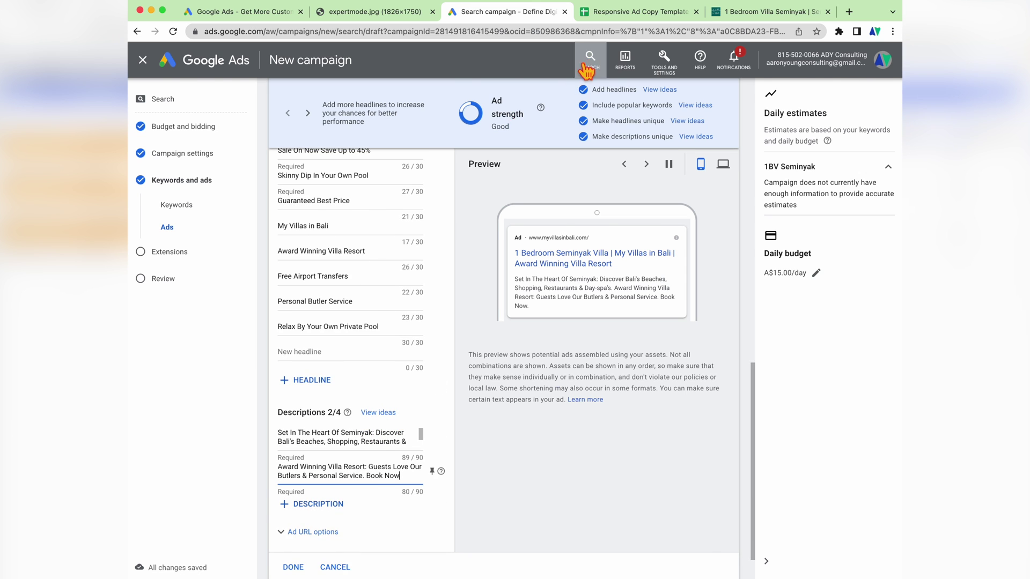
click(606, 13)
click(529, 16)
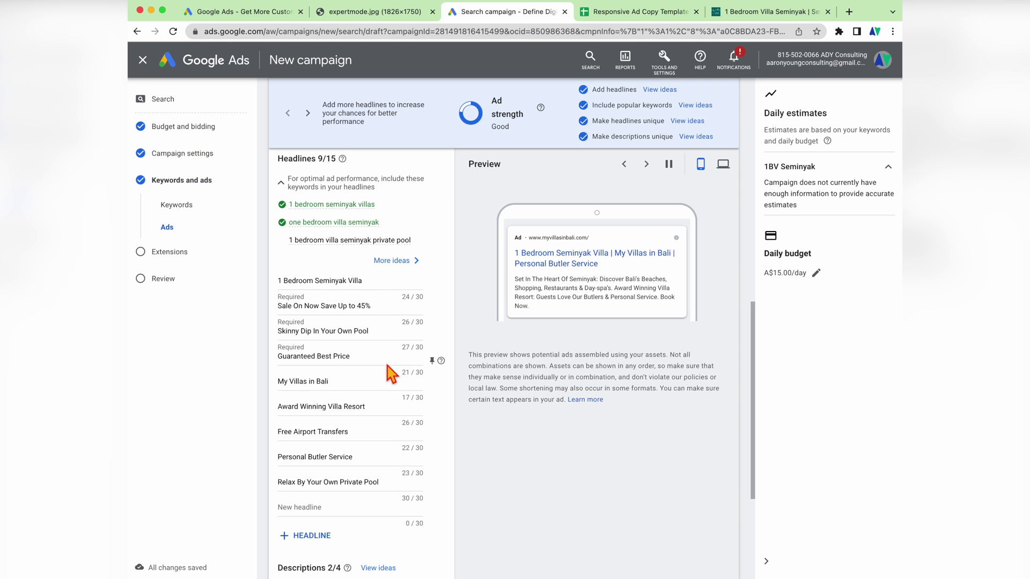
Review the ad's headlines and descriptions and step through their combinations in the mobile and desktop previews
scroll(410, 381, up, 1)
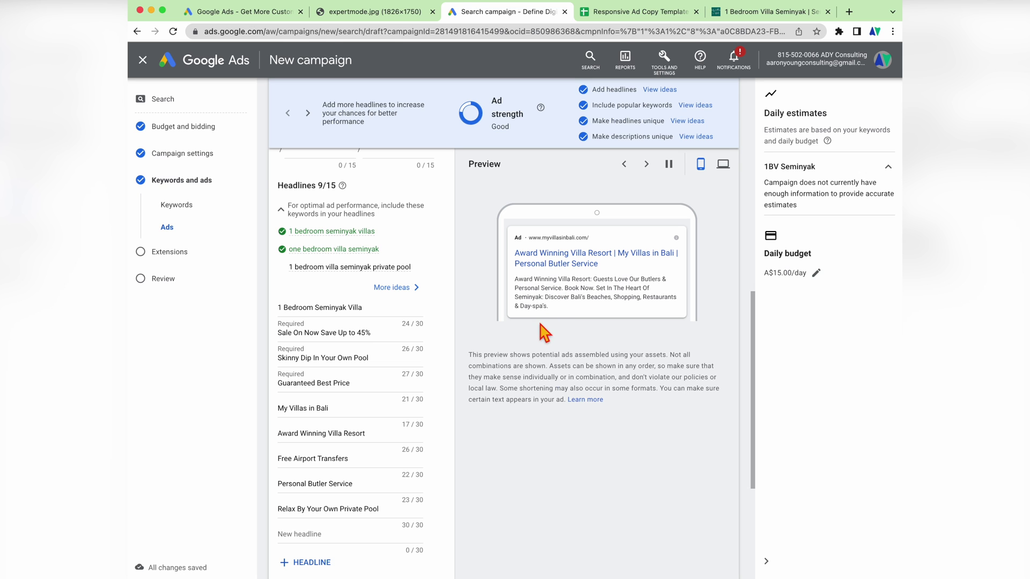
scroll(426, 356, down, 3)
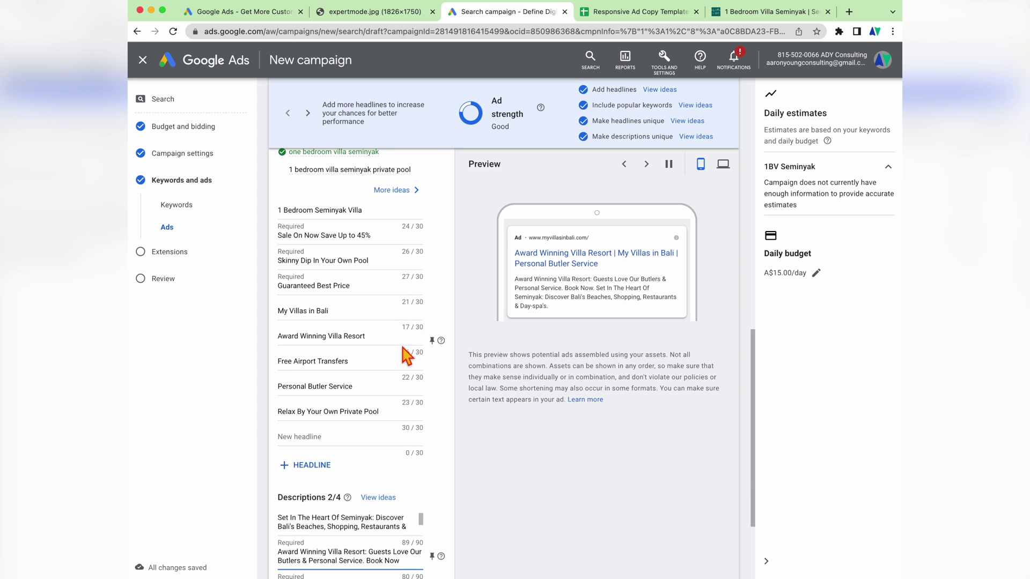
scroll(388, 346, down, 3)
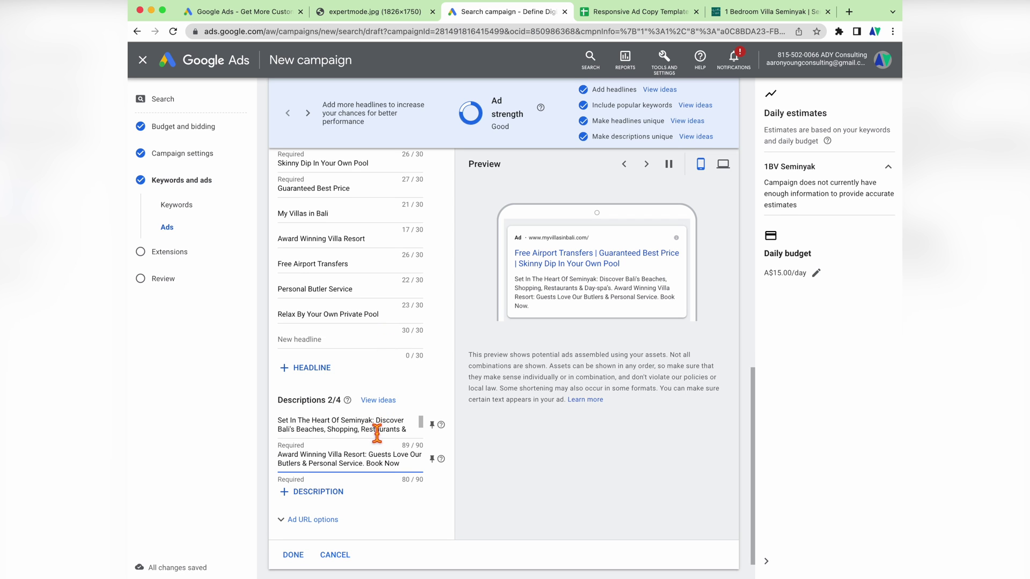
click(646, 164)
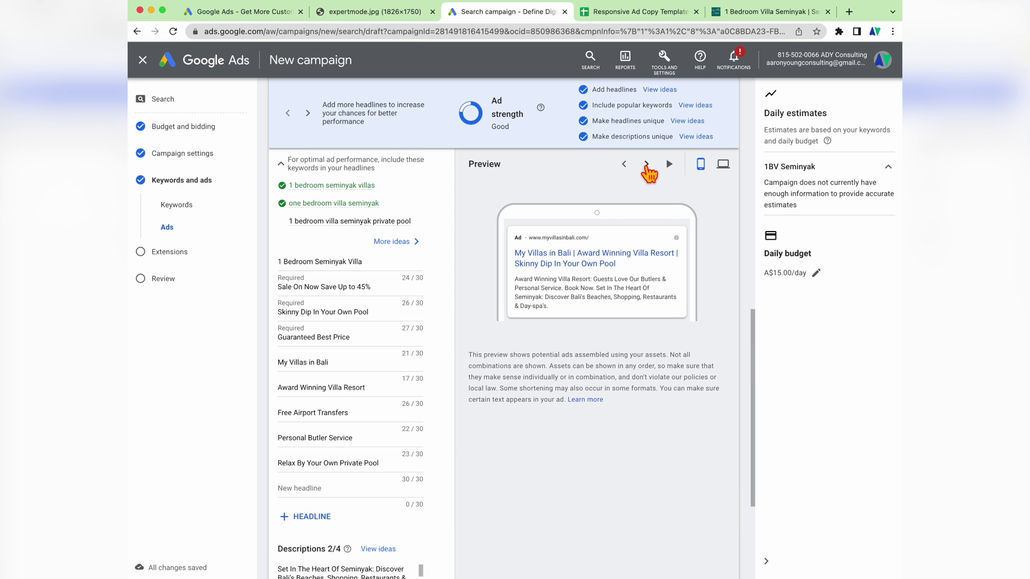
click(646, 164)
click(647, 164)
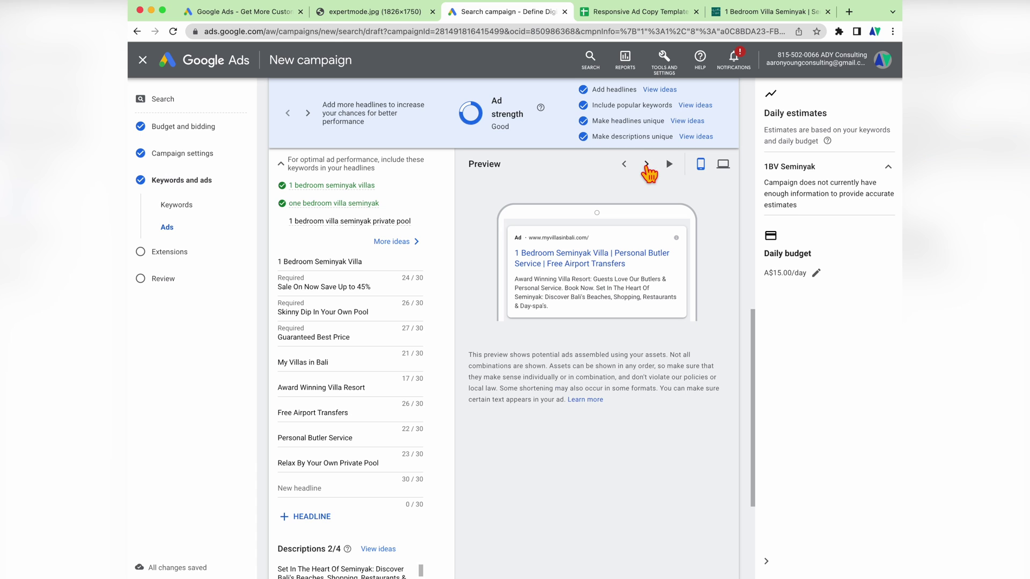
click(646, 164)
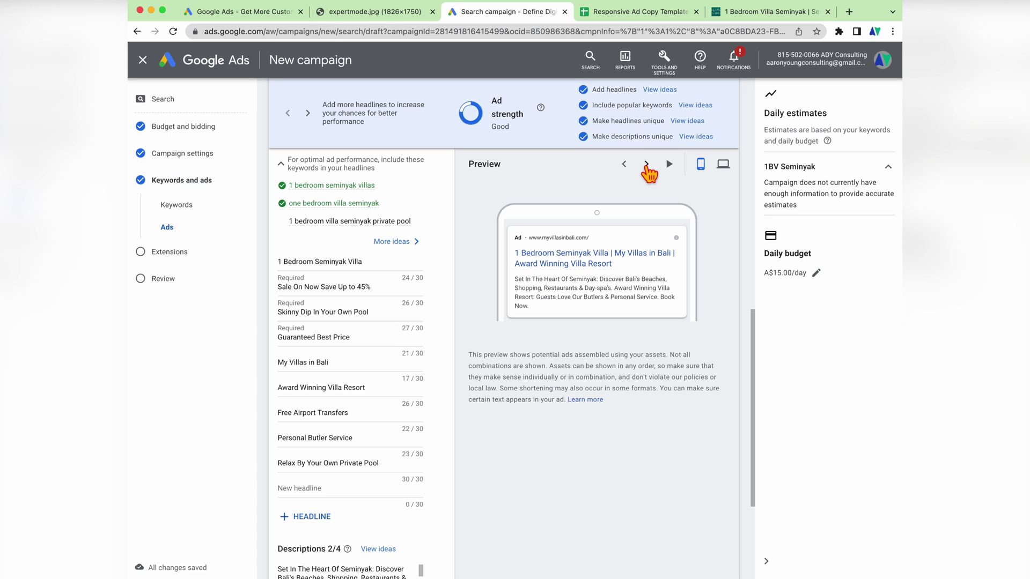
click(647, 164)
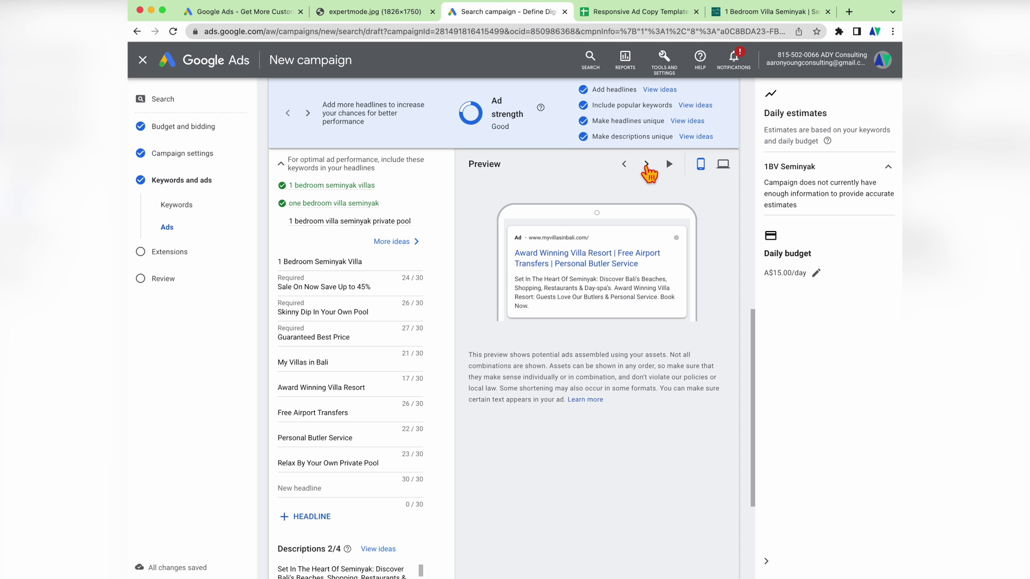
click(646, 165)
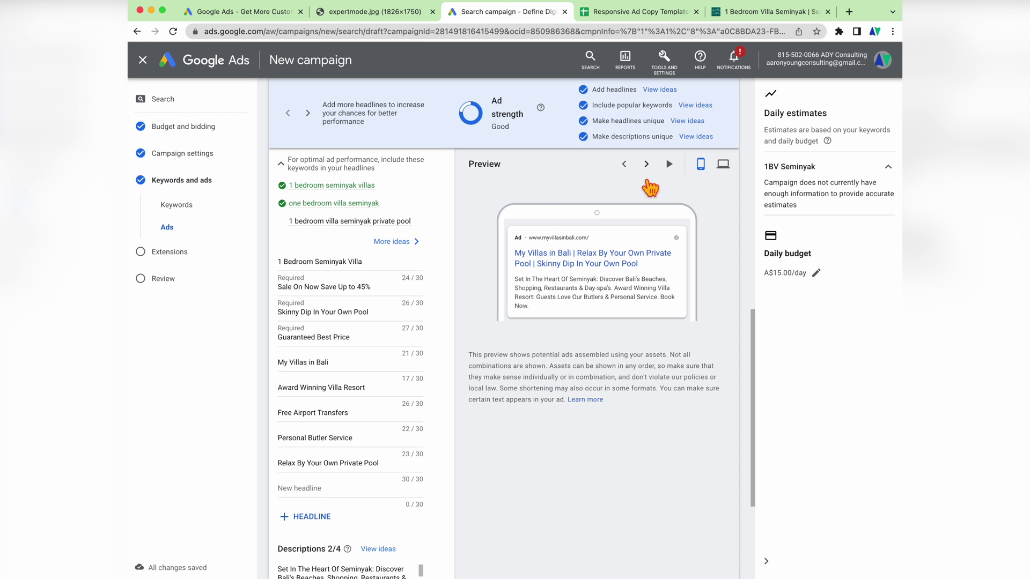
click(723, 165)
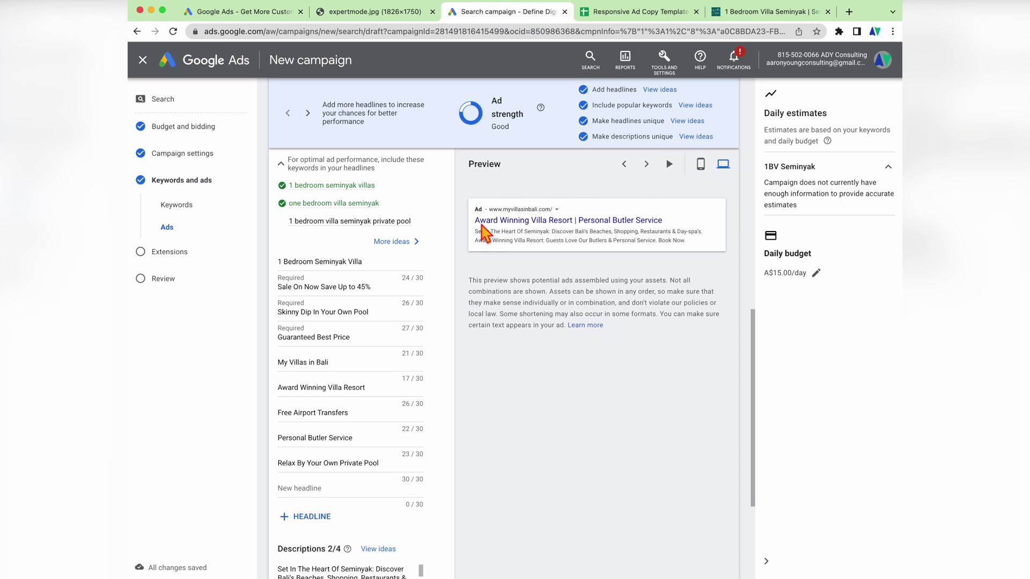
click(647, 166)
Finish the 1BV Seminyak ad and continue to the campaign's extensions
scroll(360, 306, up, 2)
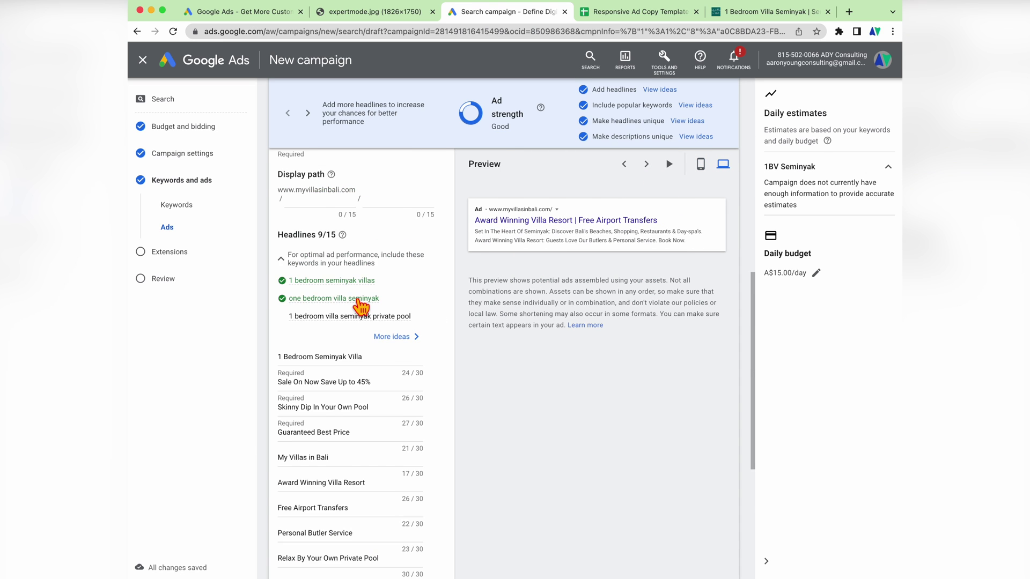
scroll(361, 306, down, 6)
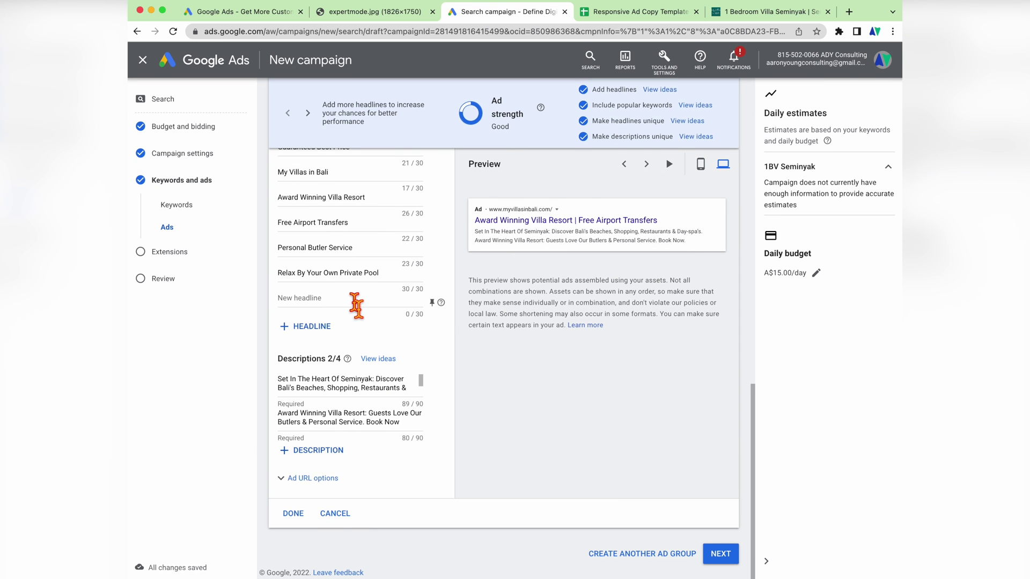
click(290, 515)
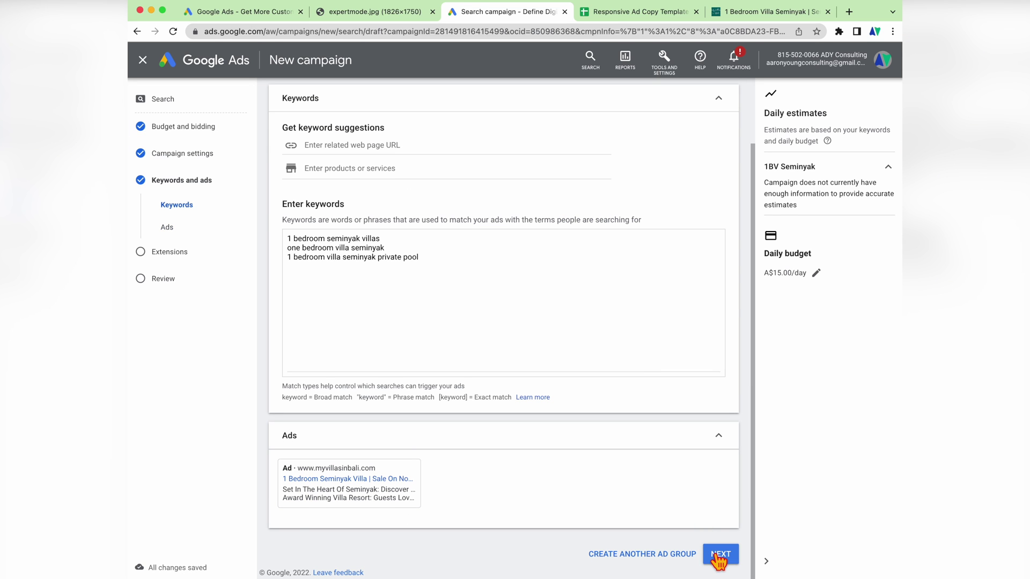
click(716, 555)
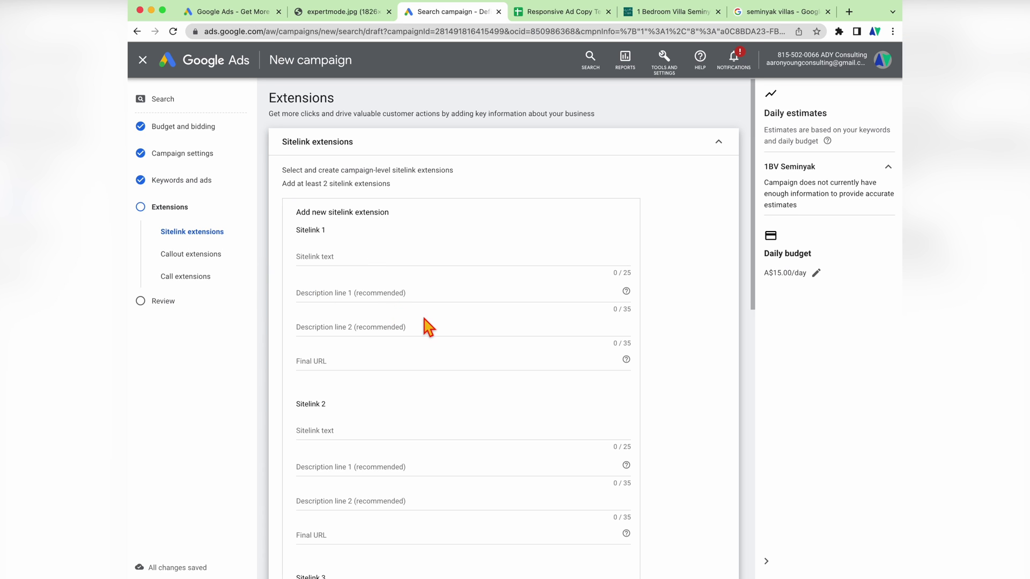
Look over the sitelink extension form, the Google results for seminyak villas and the callout extension form
scroll(425, 325, down, 3)
scroll(375, 275, up, 3)
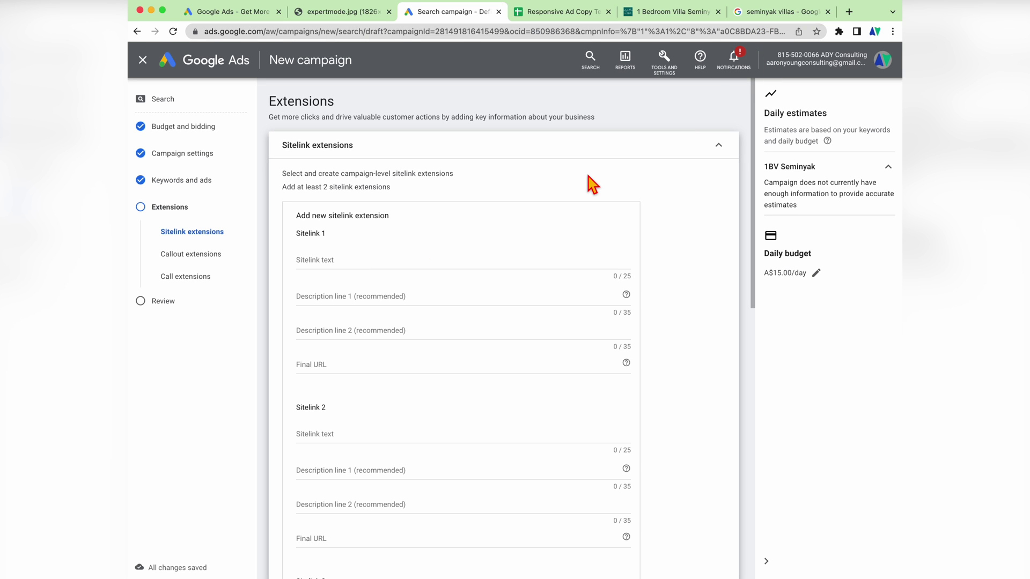
key(super+9)
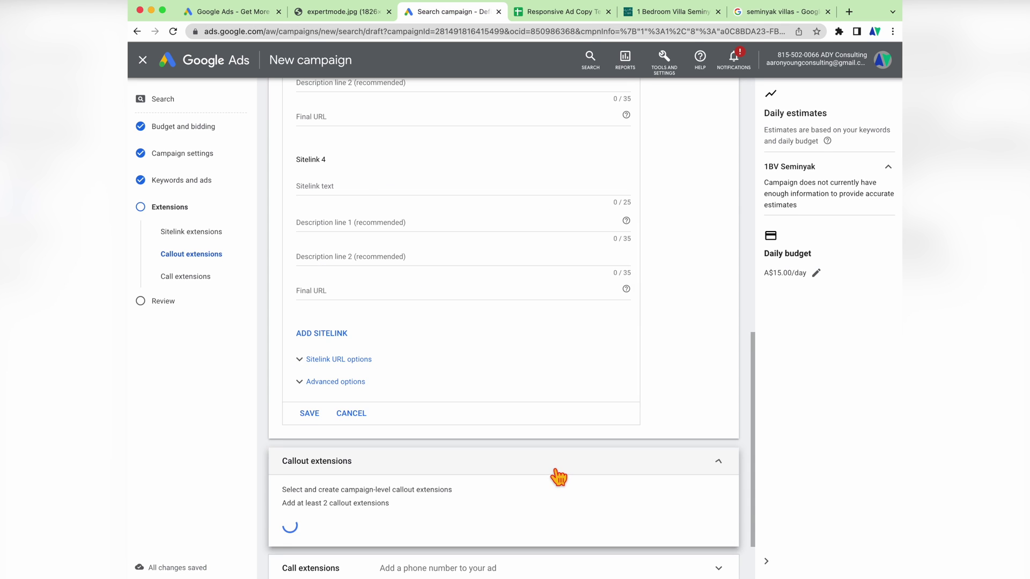
scroll(556, 474, down, 2)
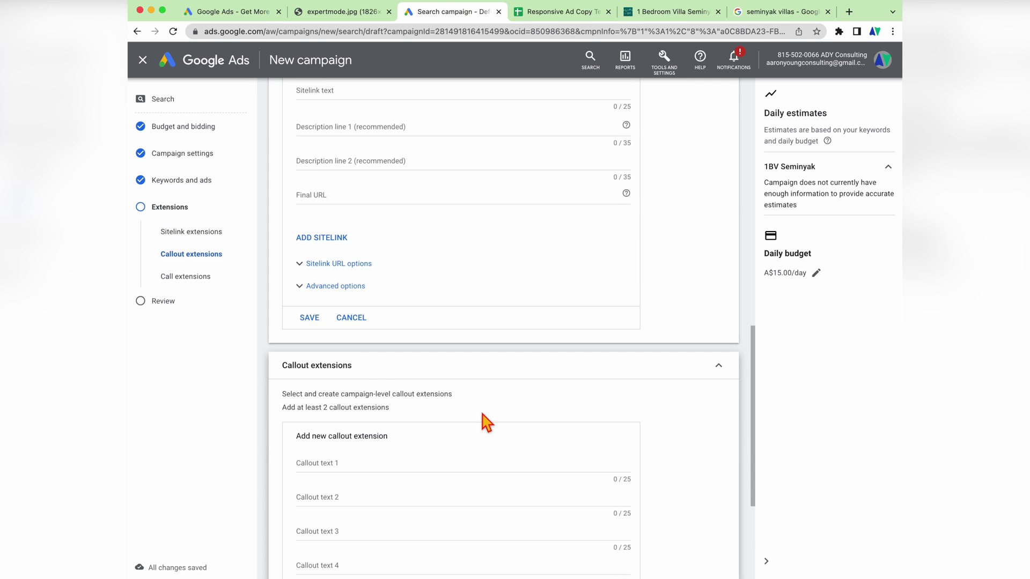
scroll(483, 424, down, 2)
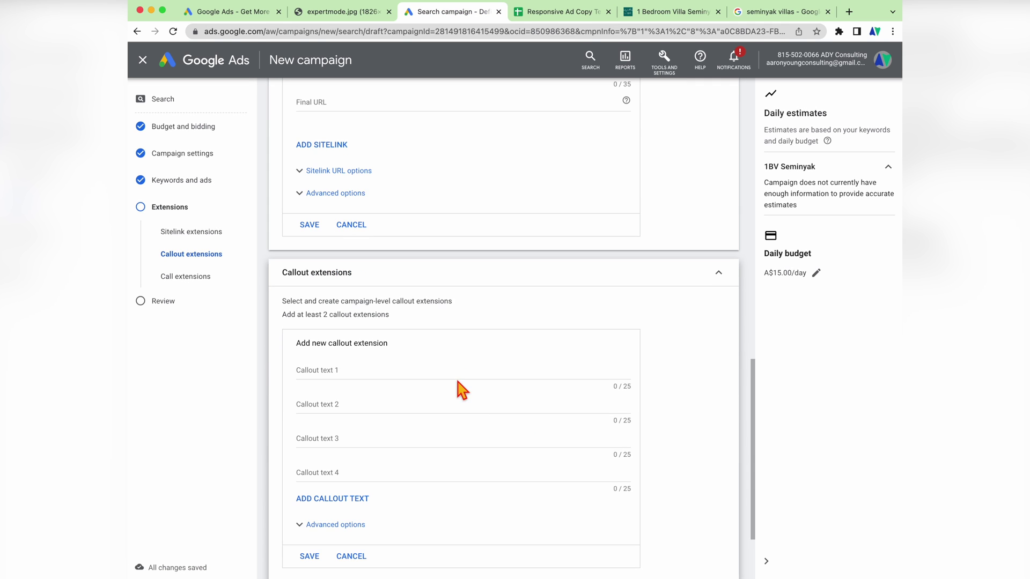
Switch to the Google results for seminyak villas and highlight the amenities text in the villa-bali.com ad as an extension example
click(776, 12)
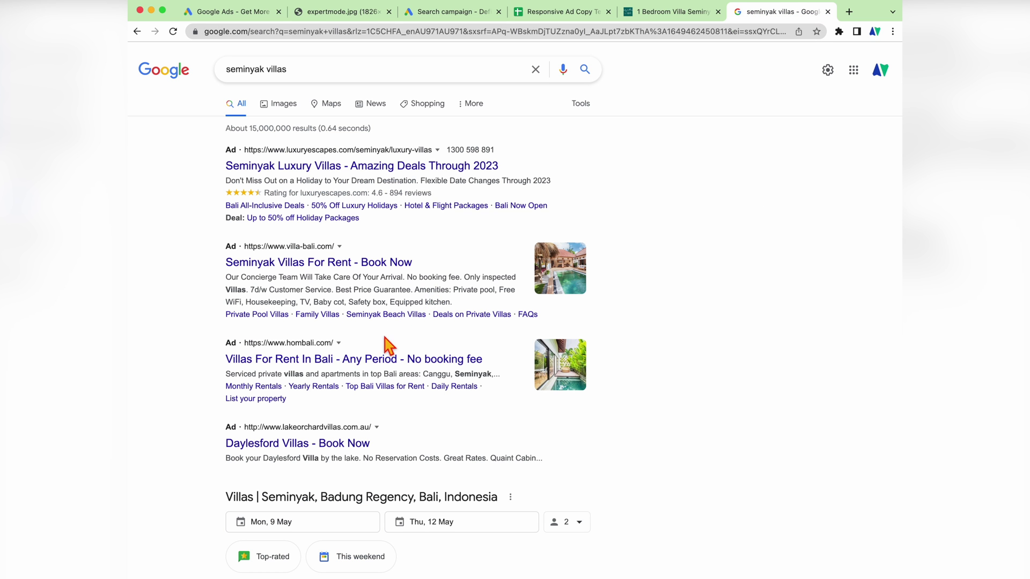
drag(420, 290, 458, 298)
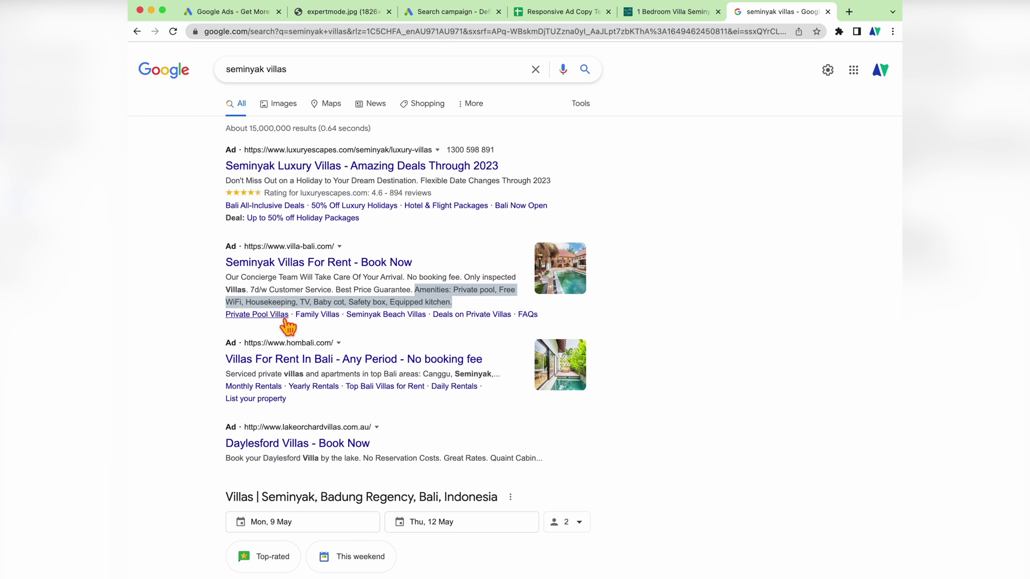
Return to the Google Ads campaign draft and continue to the campaign review without adding any extensions
click(437, 11)
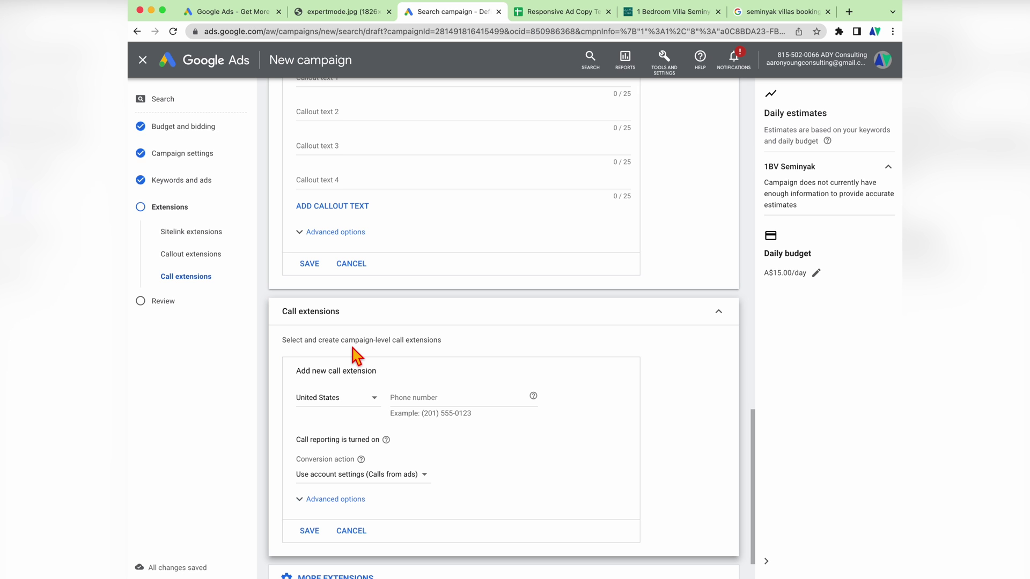
scroll(354, 356, down, 2)
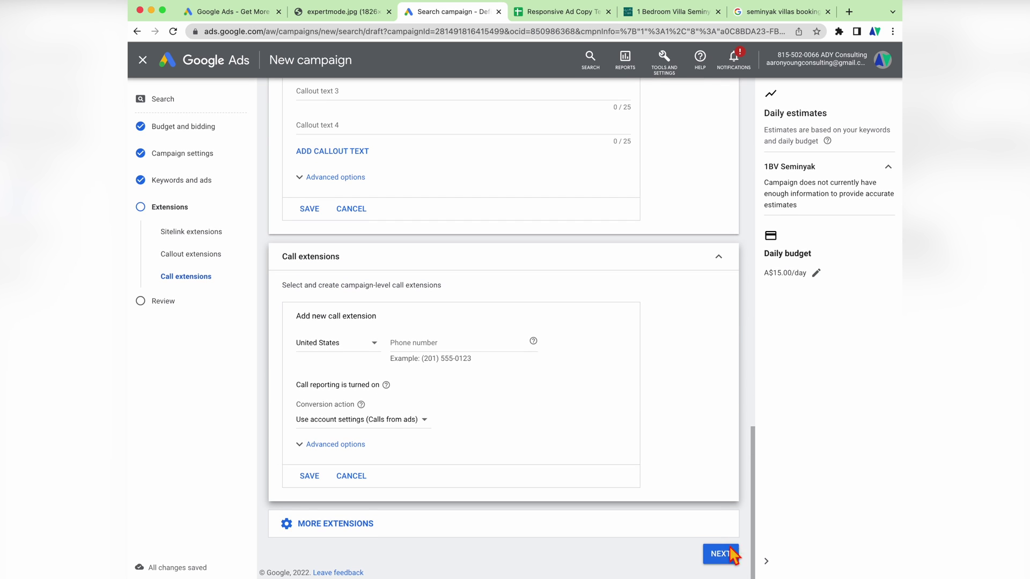
click(720, 556)
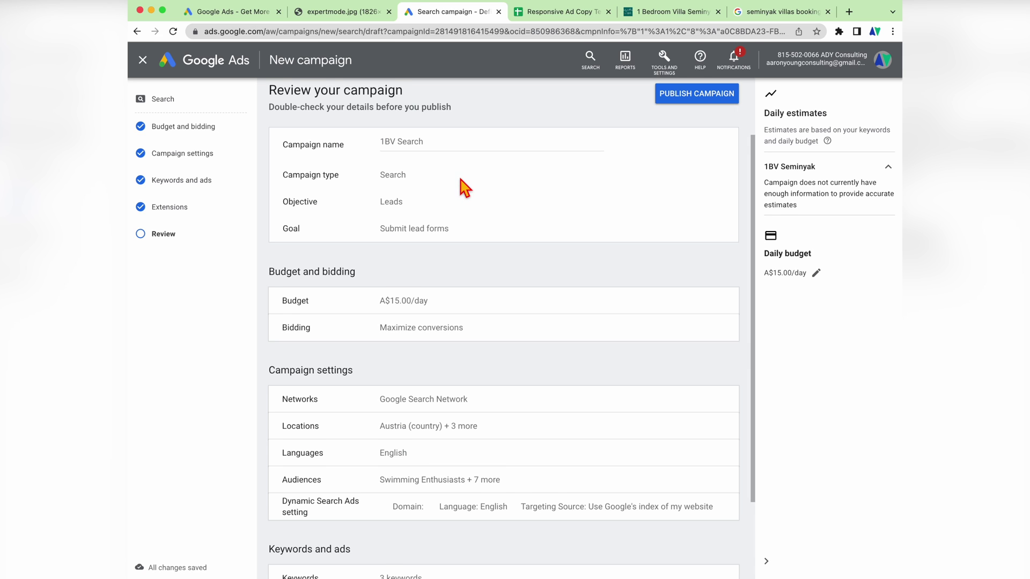
Review the campaign summary from the campaign name and goal through budget, bidding, campaign settings, keywords and ads
scroll(466, 188, down, 1)
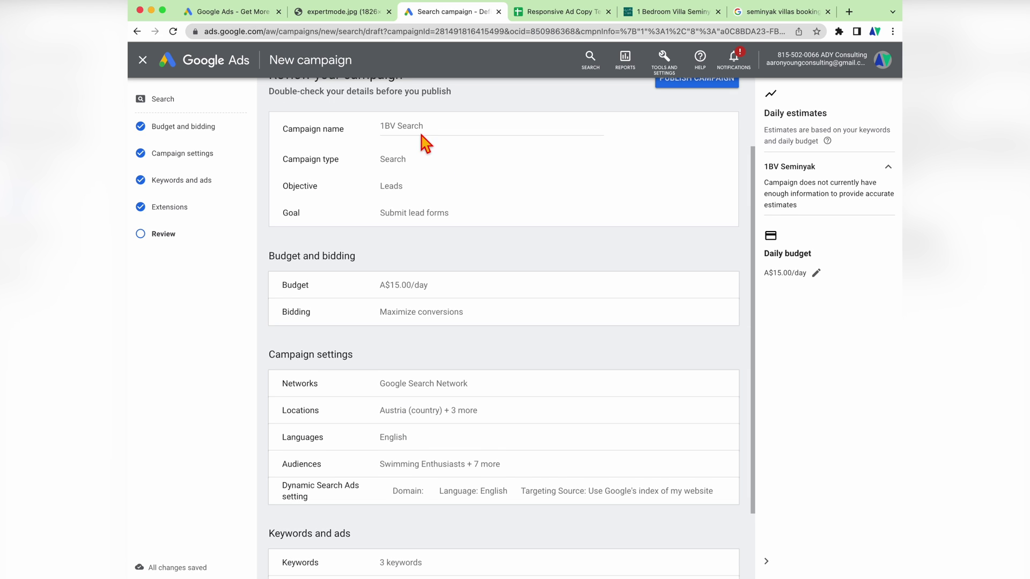
scroll(424, 213, down, 2)
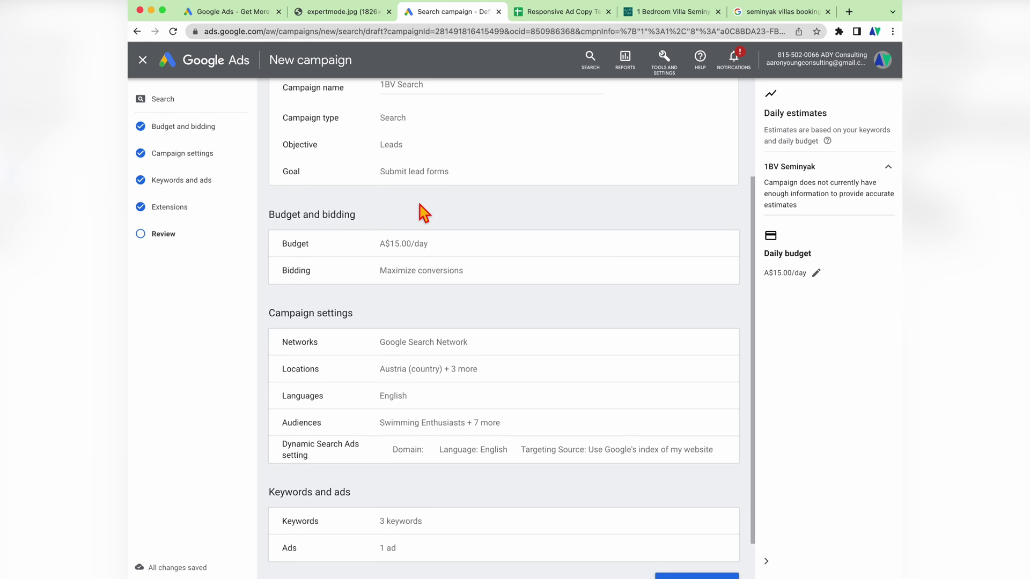
scroll(424, 214, down, 2)
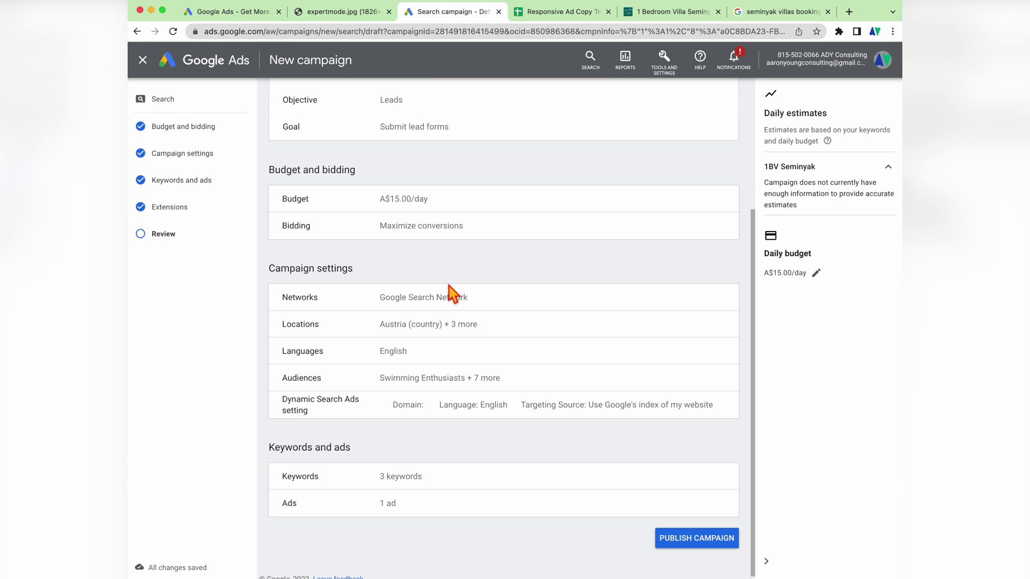
scroll(424, 408, down, 1)
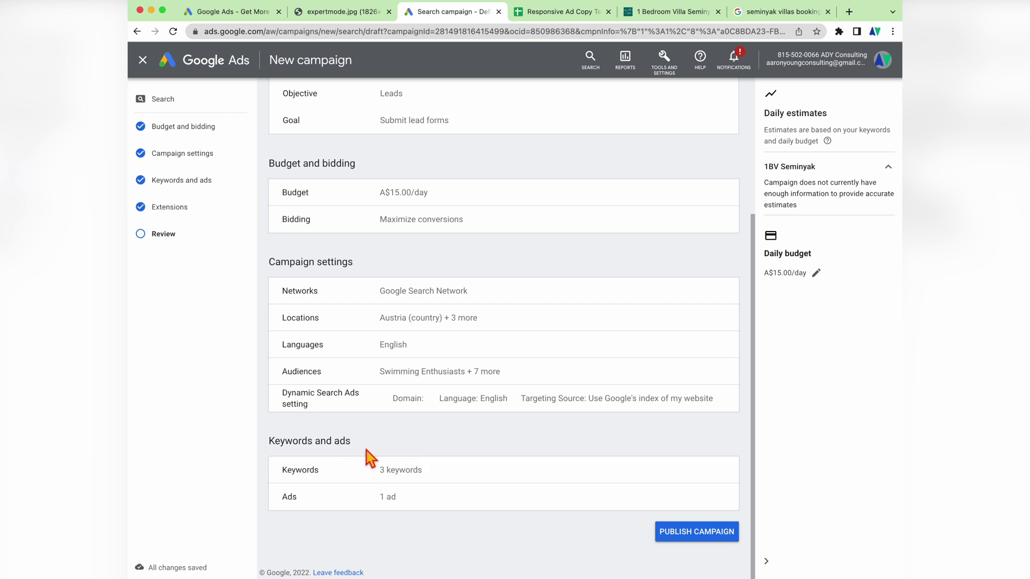